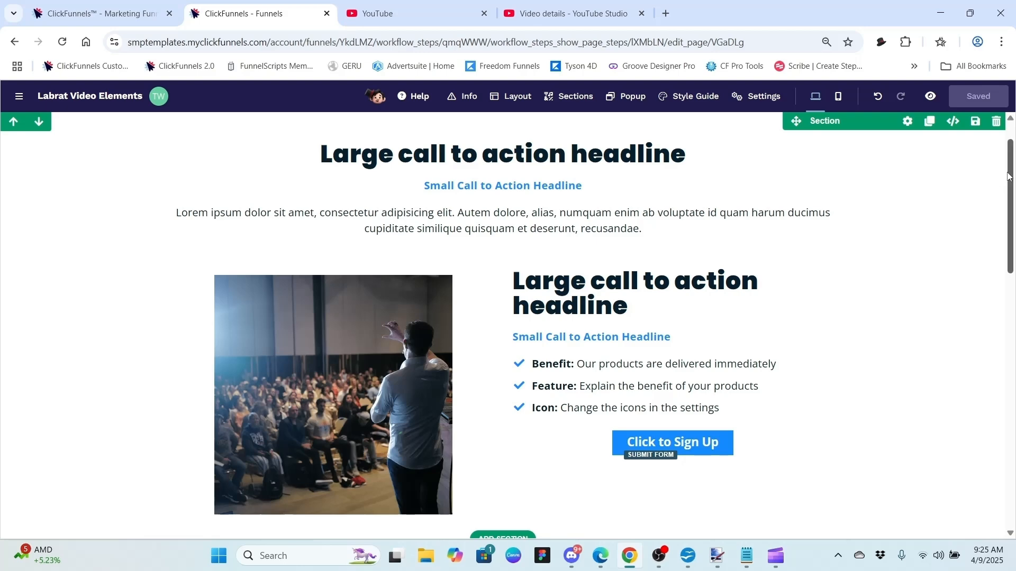
Step: Add a blank Media Image element below the crowd photo, then delete the original photo
{"action": "mouse_move", "coordinate": [1008, 176]}
{"action": "left_mouse_down"}
{"action": "mouse_move", "coordinate": [1013, 449]}
{"action": "mouse_move", "coordinate": [1014, 157]}
{"action": "mouse_move", "coordinate": [1012, 181]}
{"action": "left_mouse_up"}
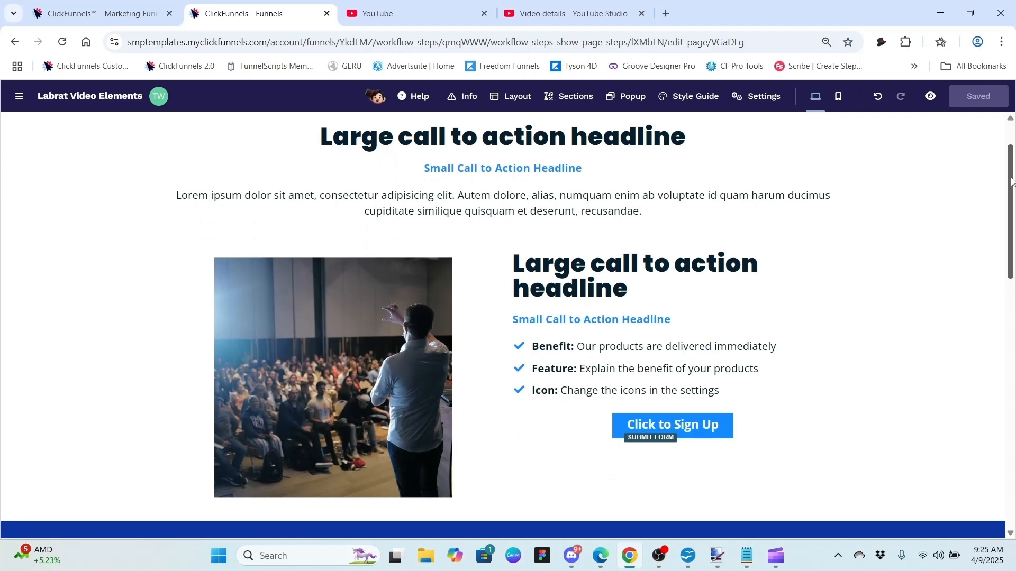
{"action": "left_click_drag", "start_coordinate": [1012, 181], "coordinate": [1012, 326]}
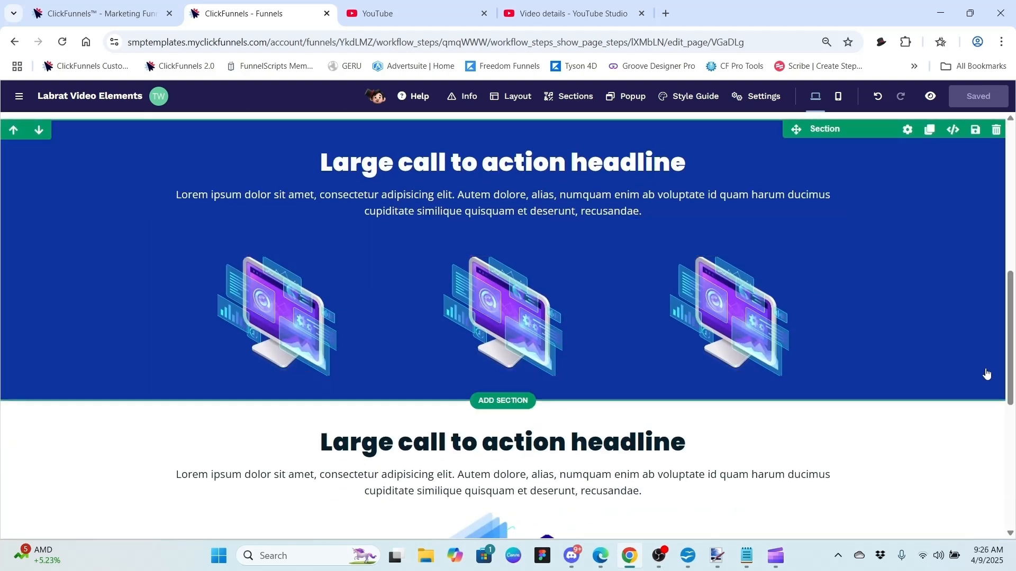
{"action": "left_click_drag", "start_coordinate": [1012, 380], "coordinate": [1012, 277]}
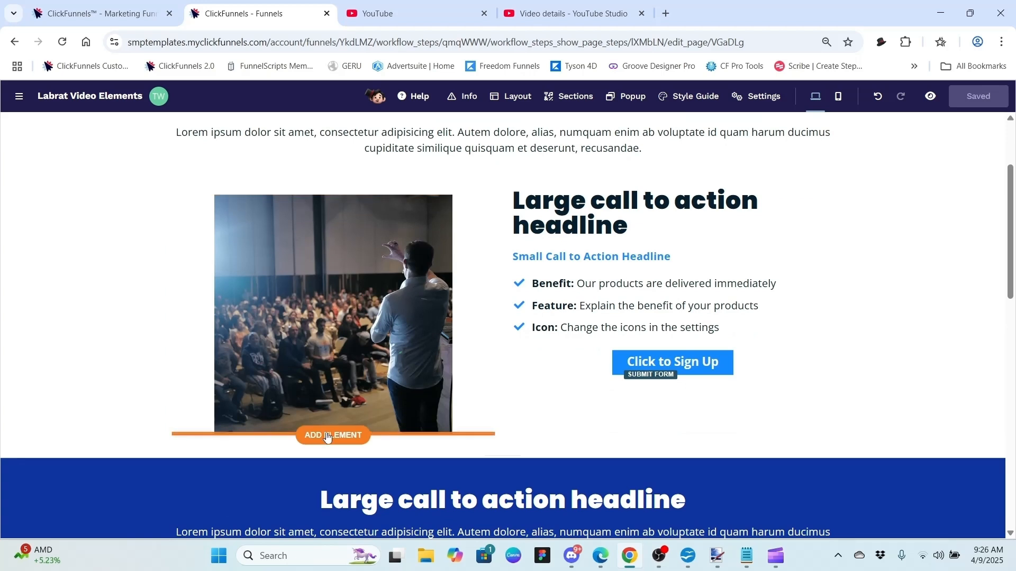
{"action": "left_click", "coordinate": [327, 436]}
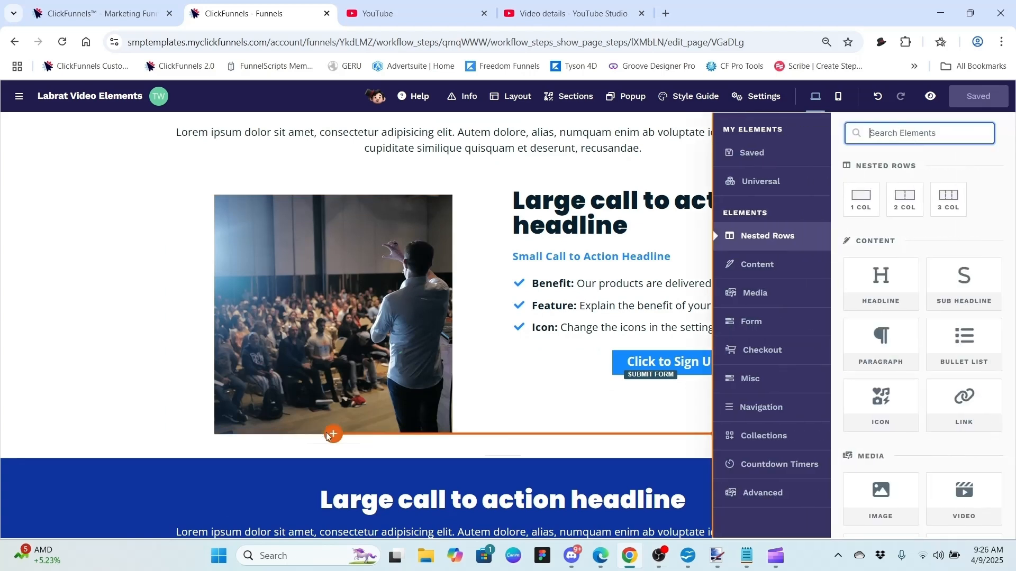
{"action": "left_click", "coordinate": [763, 295]}
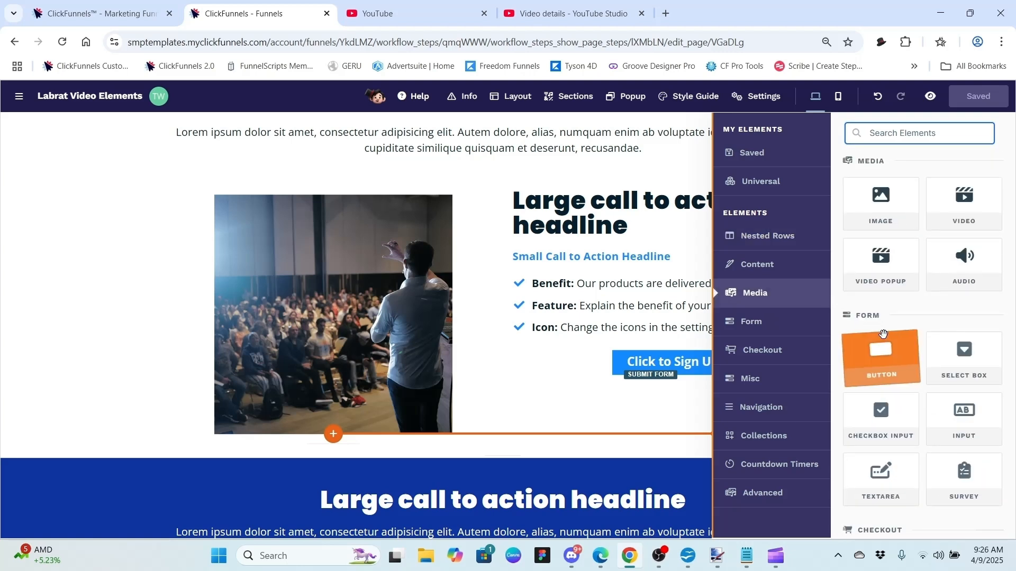
{"action": "left_click", "coordinate": [876, 200]}
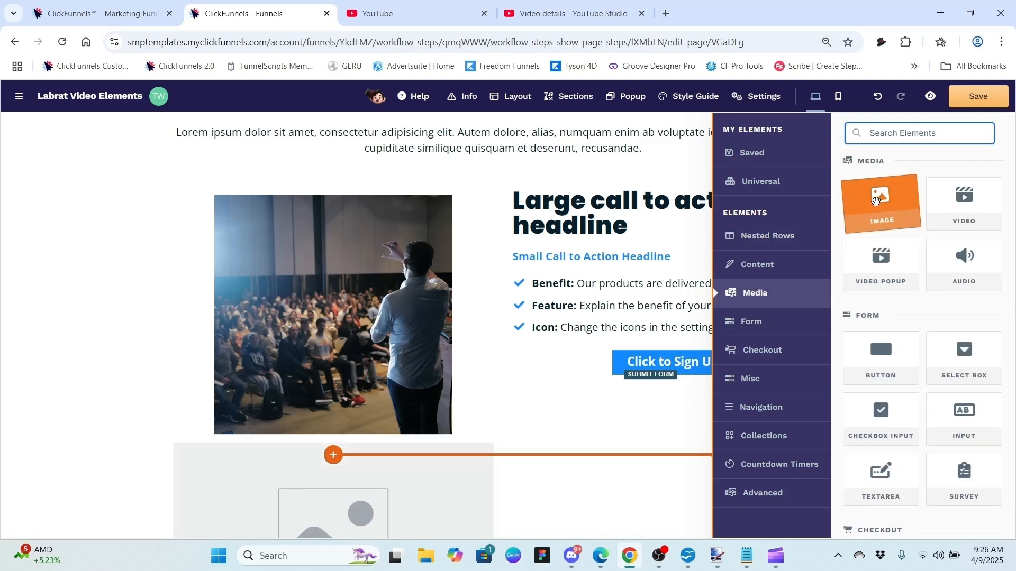
{"action": "left_click", "coordinate": [560, 397]}
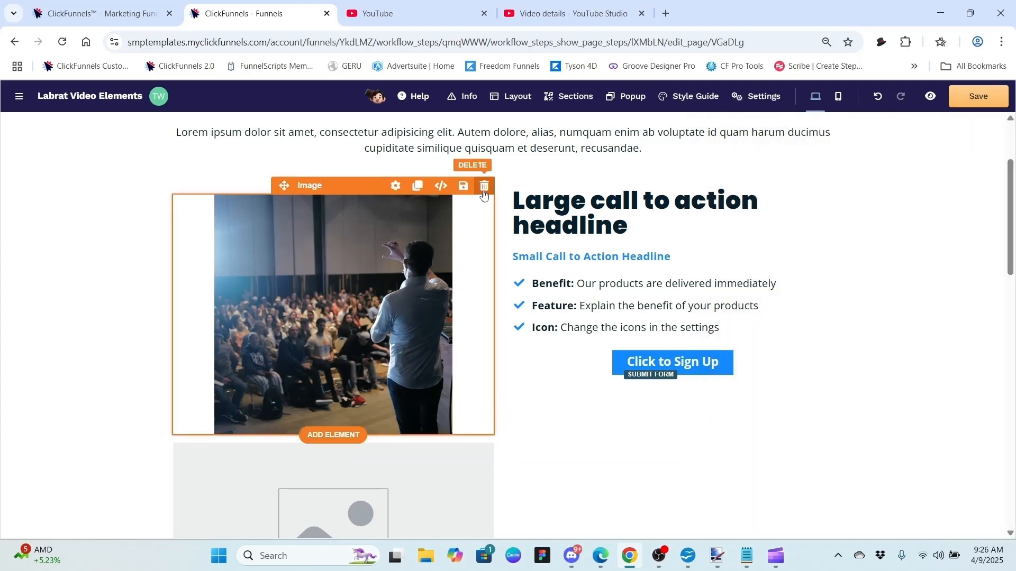
{"action": "left_click", "coordinate": [483, 188]}
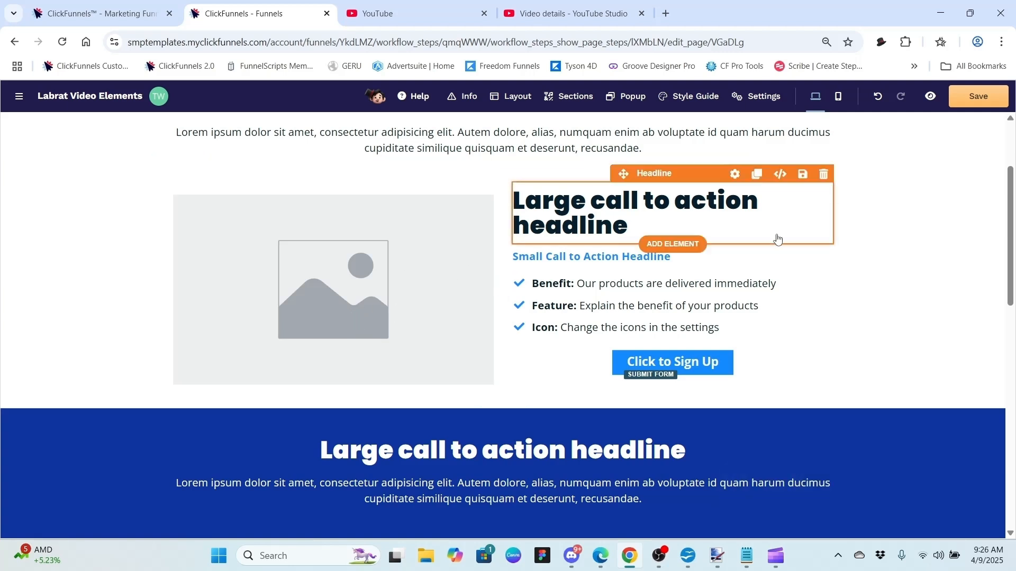
{"action": "left_click_drag", "start_coordinate": [1012, 188], "coordinate": [1014, 297]}
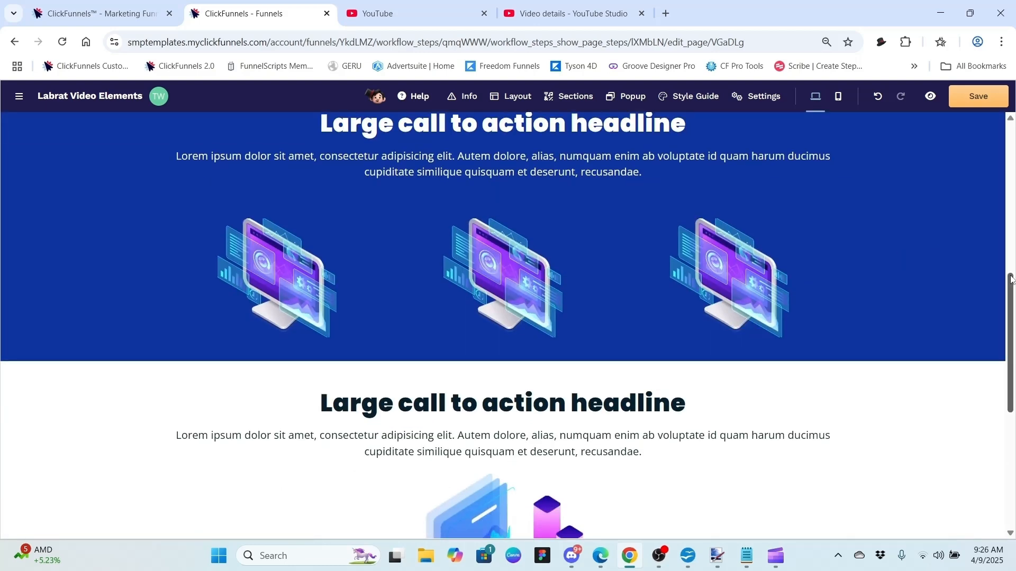
{"action": "left_click_drag", "start_coordinate": [1012, 290], "coordinate": [1014, 362]}
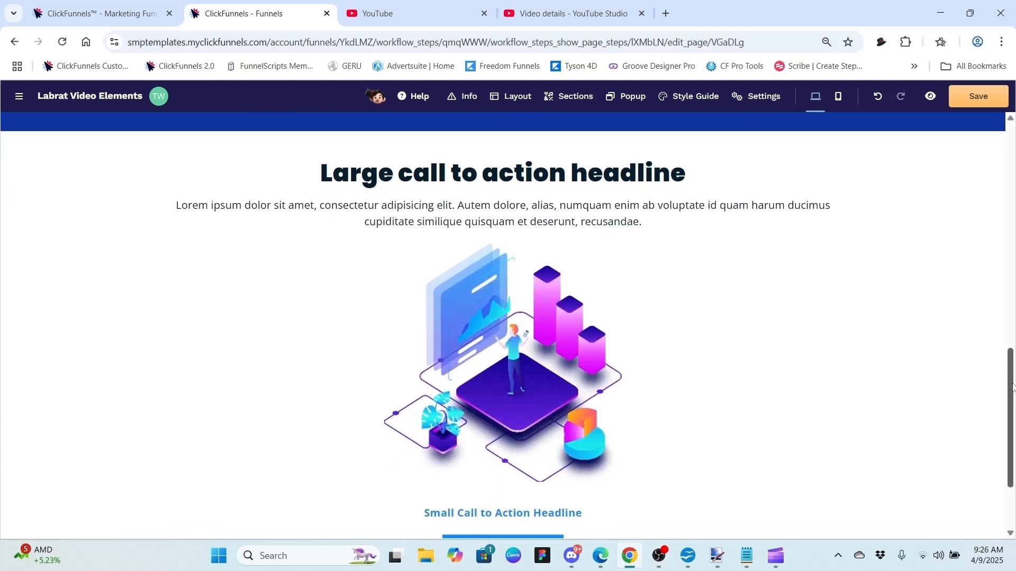
{"action": "left_click_drag", "start_coordinate": [1013, 388], "coordinate": [1014, 149]}
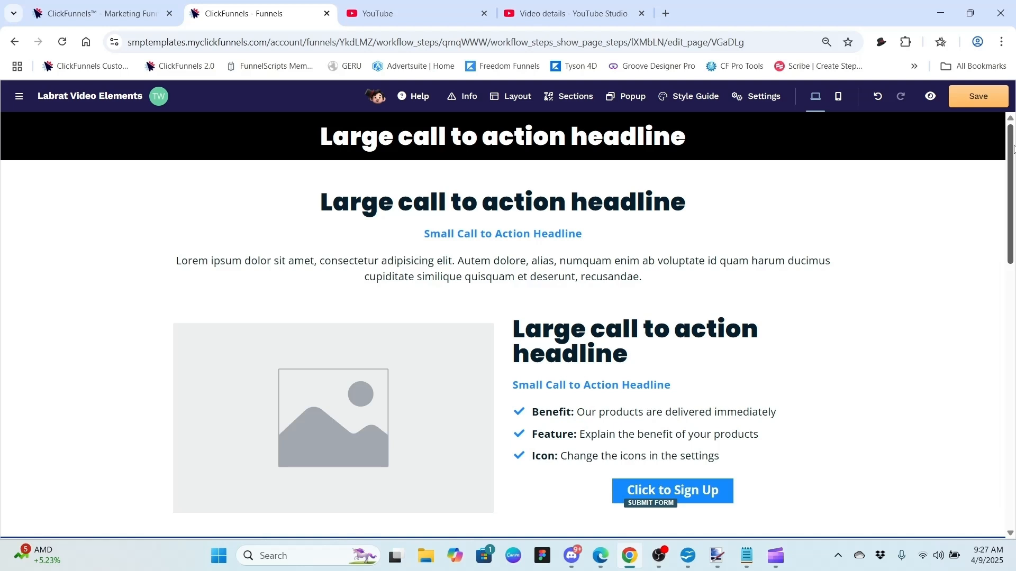
{"action": "left_click_drag", "start_coordinate": [1013, 150], "coordinate": [1013, 199]}
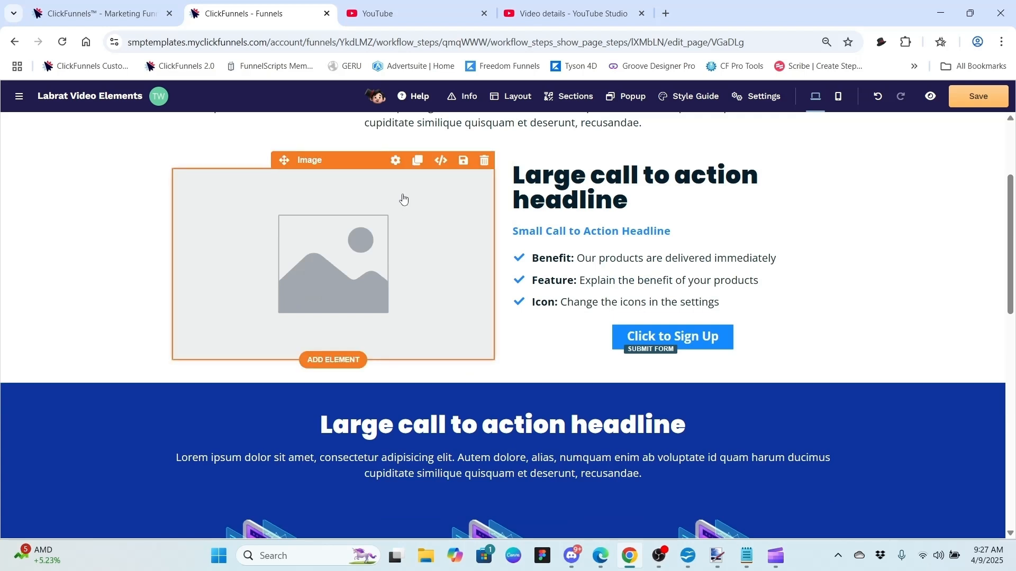
Step: Choose the Financial Mastery Kit picture from the image gallery for the placeholder's Image URL
{"action": "left_click", "coordinate": [395, 161]}
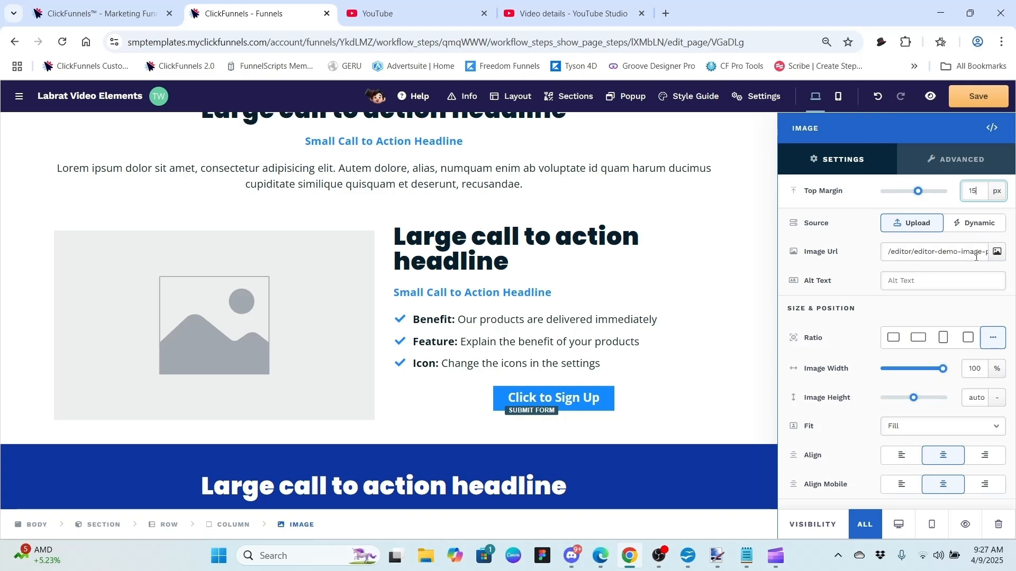
{"action": "left_click", "coordinate": [998, 253]}
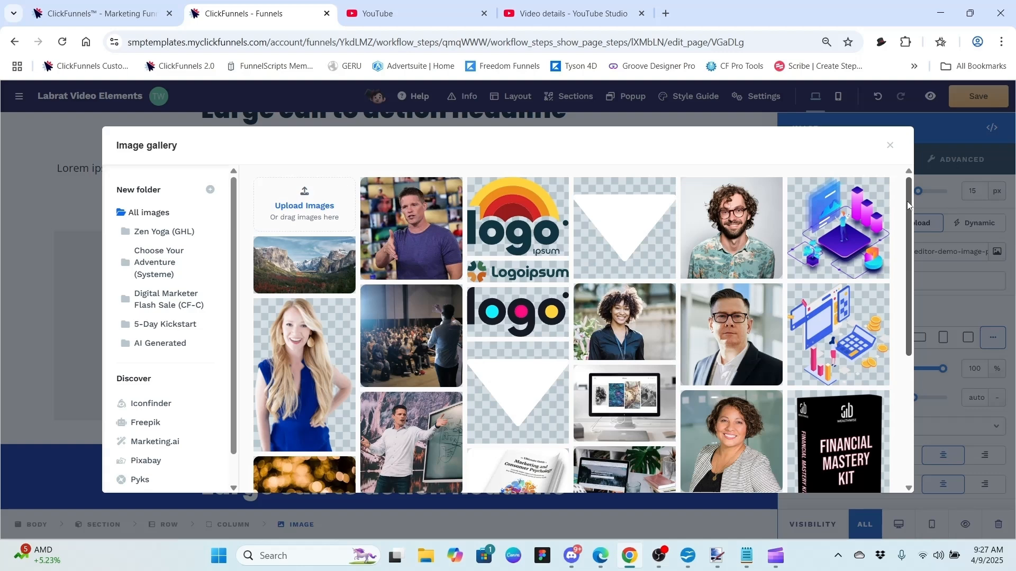
{"action": "left_click_drag", "start_coordinate": [907, 201], "coordinate": [907, 295]}
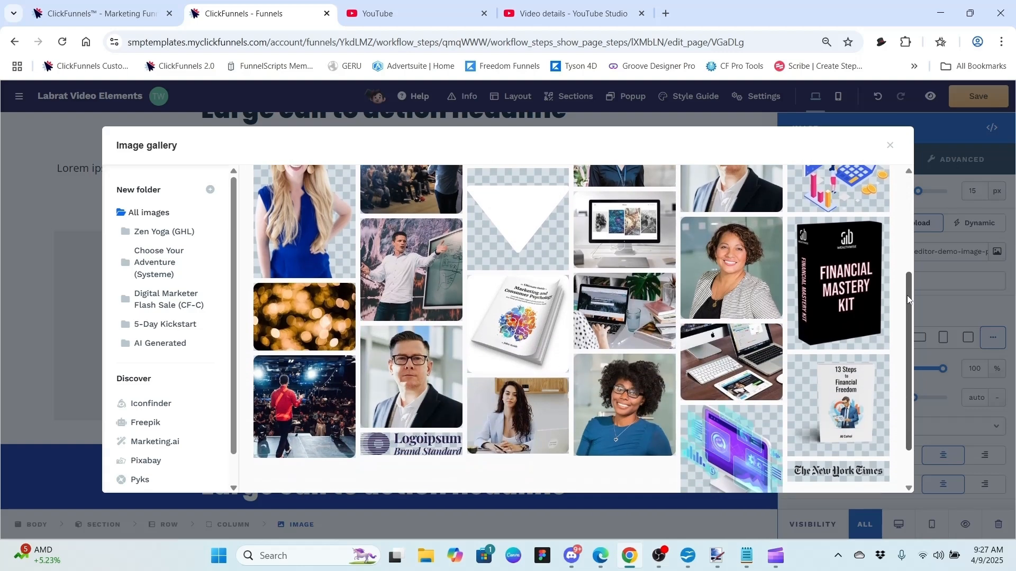
{"action": "left_click", "coordinate": [858, 290]}
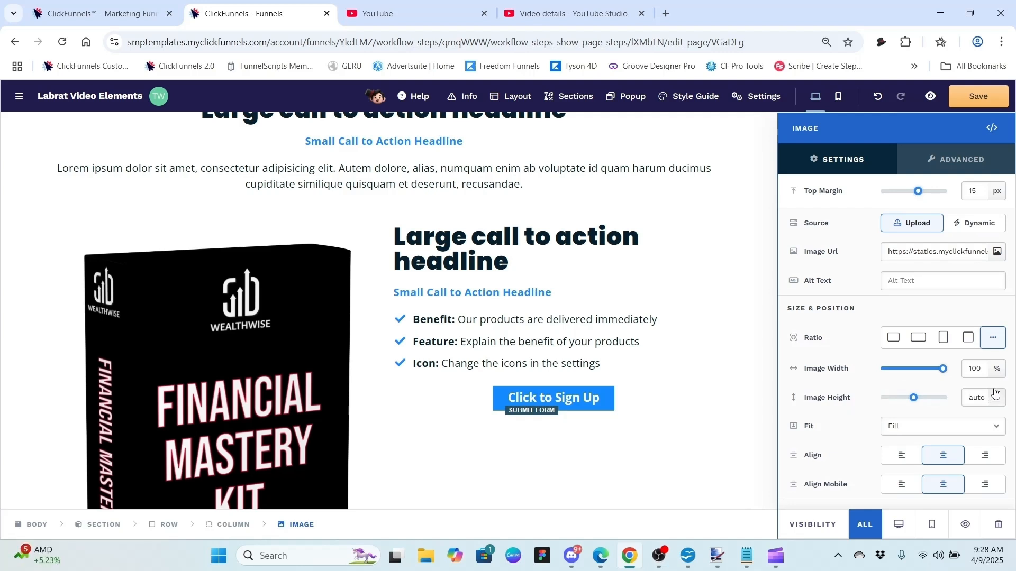
Step: Set the Financial Mastery Kit image width to 300 px
{"action": "left_click", "coordinate": [997, 371]}
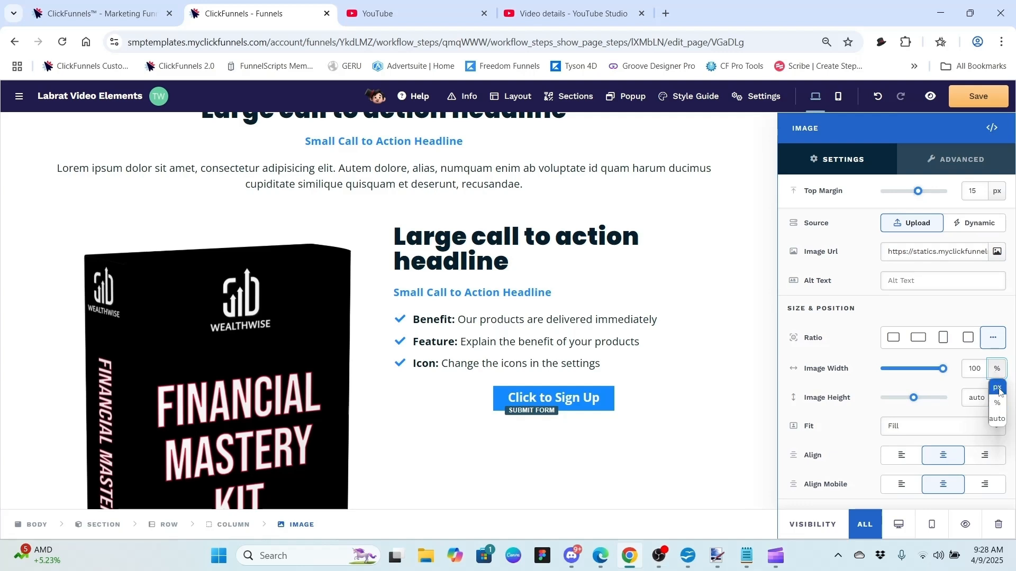
{"action": "left_click", "coordinate": [998, 371]}
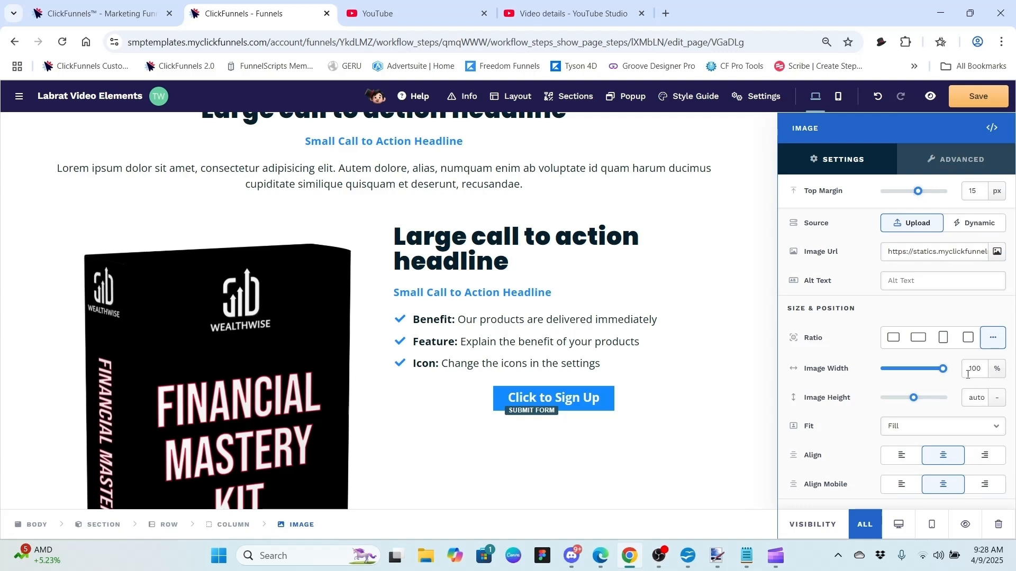
{"action": "mouse_move", "coordinate": [943, 369]}
{"action": "left_mouse_down"}
{"action": "mouse_move", "coordinate": [925, 376]}
{"action": "mouse_move", "coordinate": [950, 374]}
{"action": "left_mouse_up"}
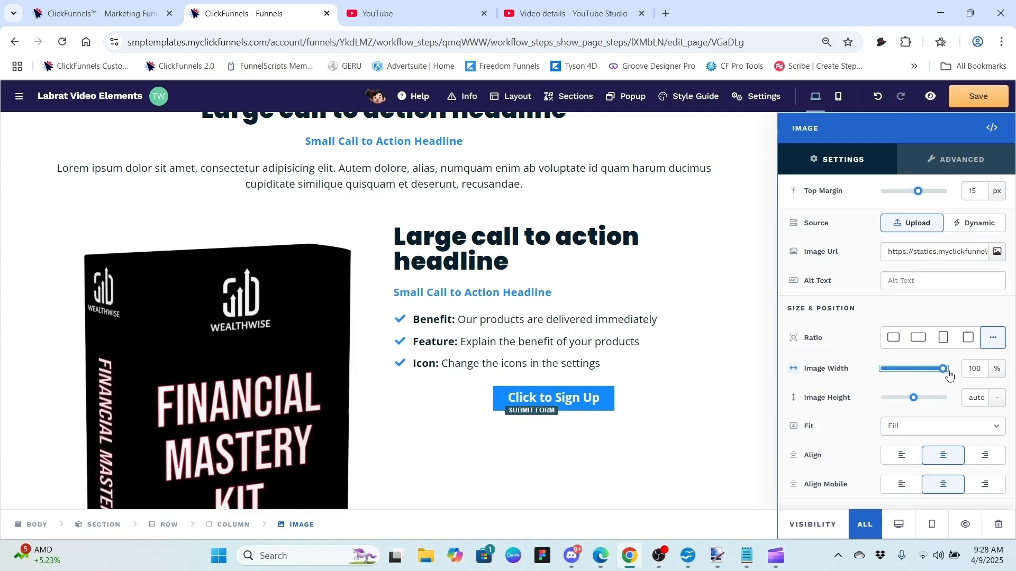
{"action": "left_click", "coordinate": [995, 372]}
{"action": "left_click", "coordinate": [1003, 417]}
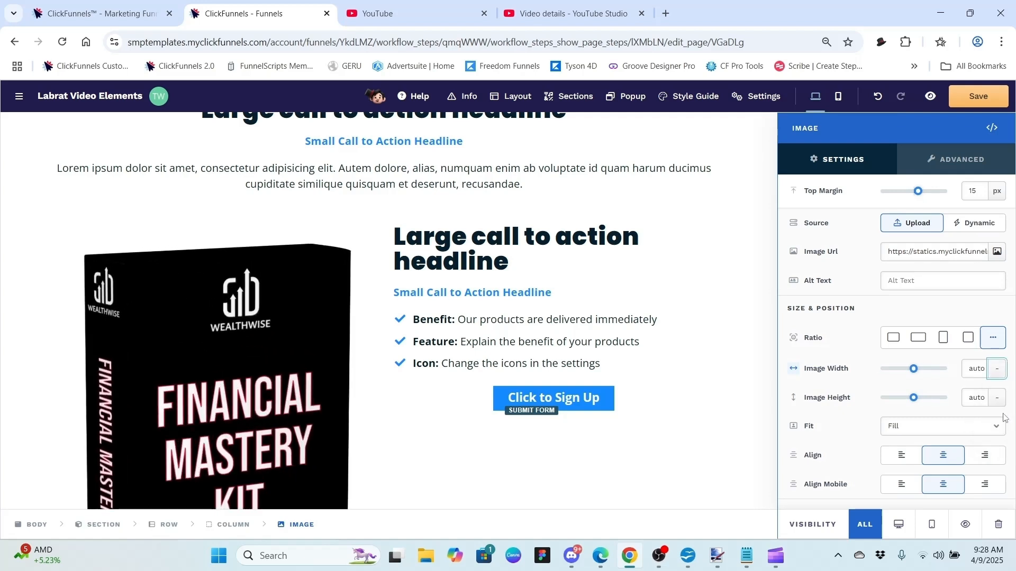
{"action": "left_click", "coordinate": [997, 369]}
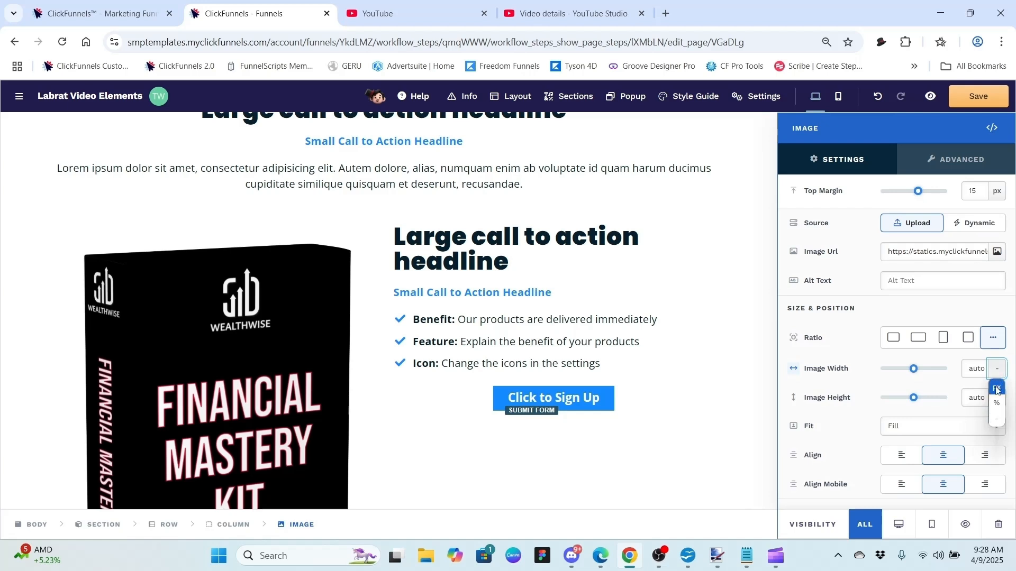
{"action": "left_click", "coordinate": [997, 390]}
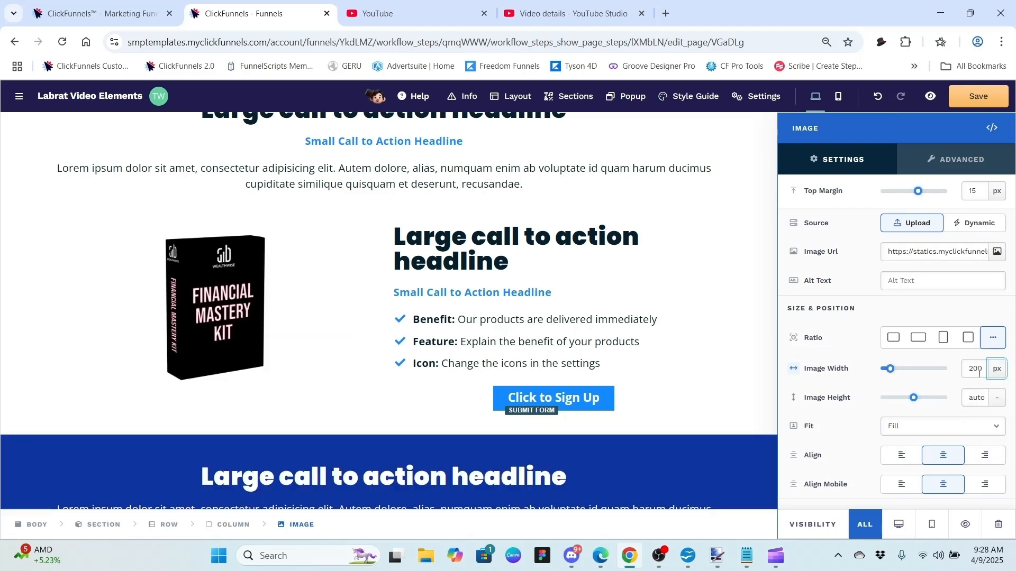
{"action": "left_click", "coordinate": [983, 368]}
{"action": "key", "text": "BackSpace"}
{"action": "key", "text": "BackSpace"}
{"action": "key", "text": "BackSpace"}
{"action": "type", "text": "300"}
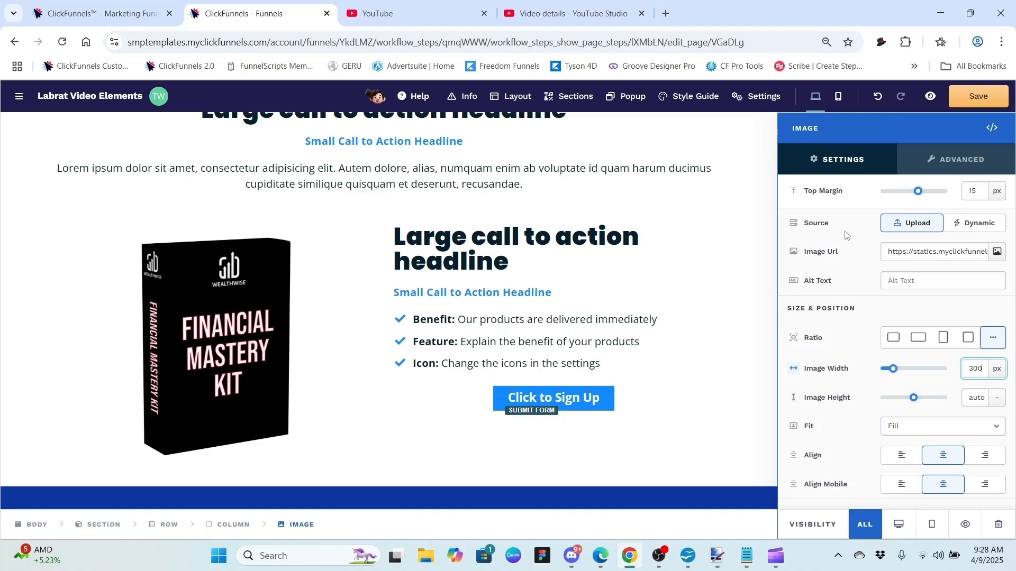
Step: Clear the image's top margin and close its settings
{"action": "left_click", "coordinate": [980, 188]}
{"action": "key", "text": "BackSpace"}
{"action": "key", "text": "BackSpace"}
{"action": "left_click", "coordinate": [704, 278]}
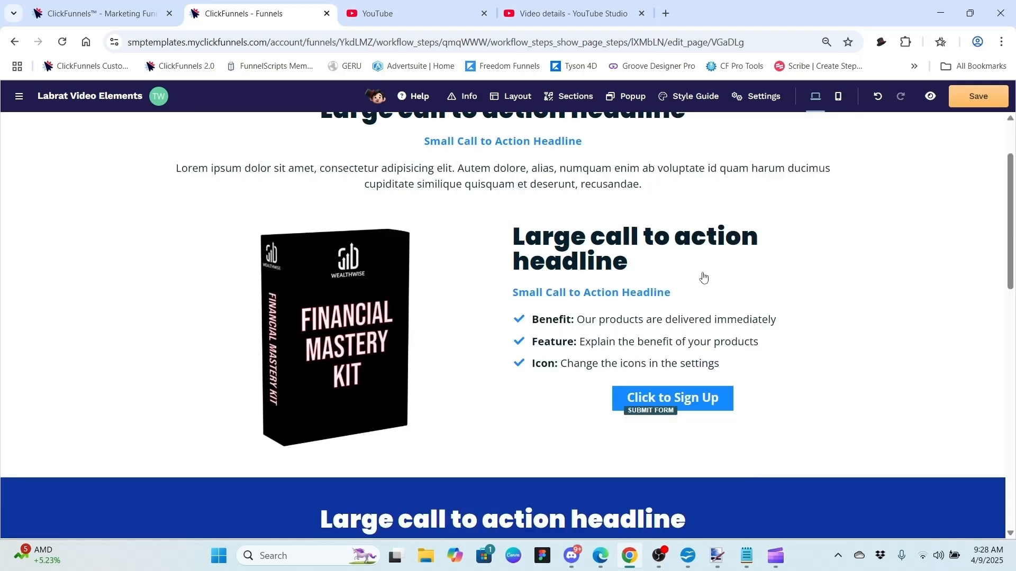
Step: Change the headline's top margin to 15 px in its settings
{"action": "mouse_move", "coordinate": [716, 278]}
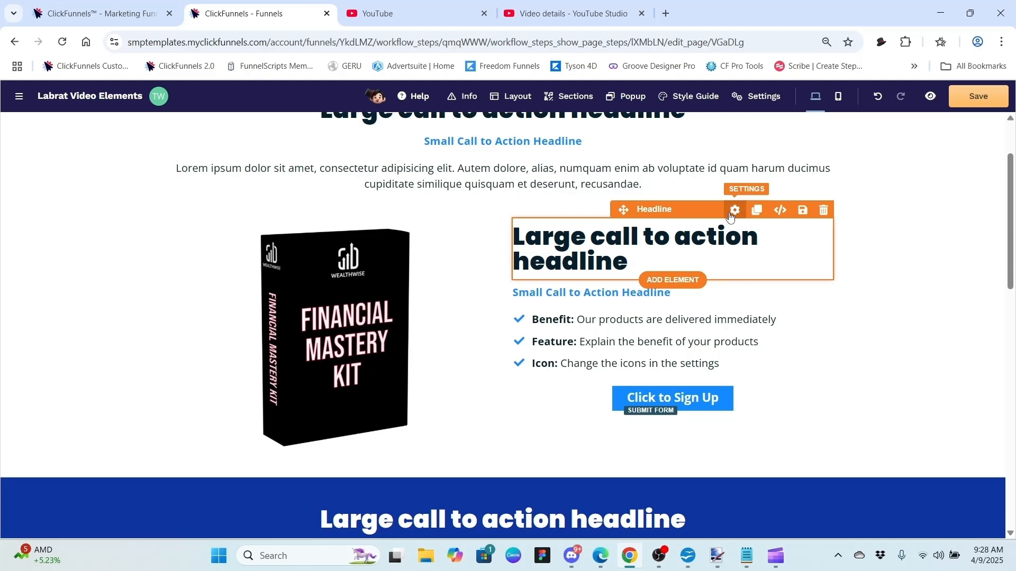
{"action": "left_click", "coordinate": [735, 210]}
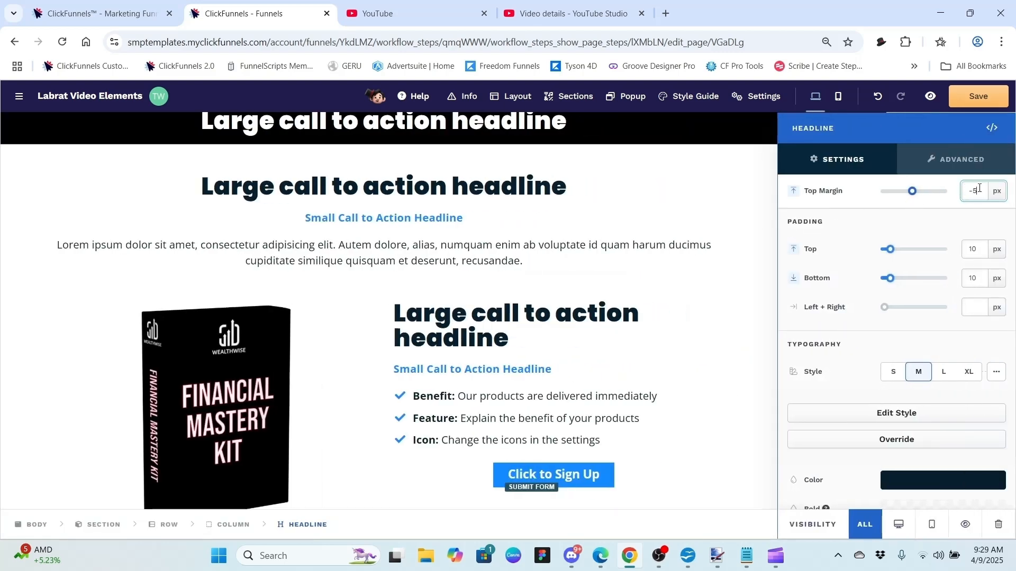
{"action": "key", "text": "BackSpace"}
{"action": "key", "text": "BackSpace"}
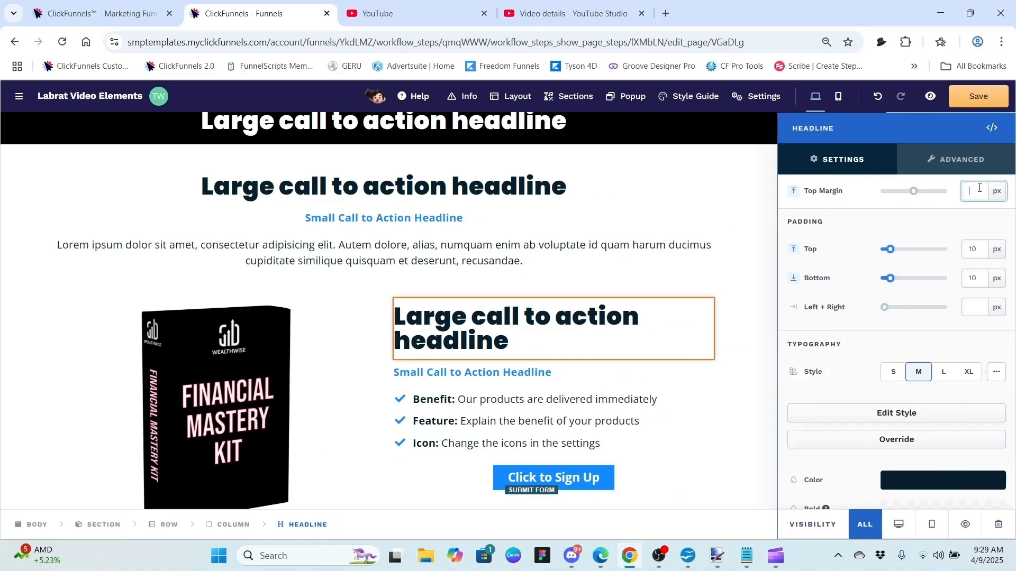
{"action": "type", "text": "1"}
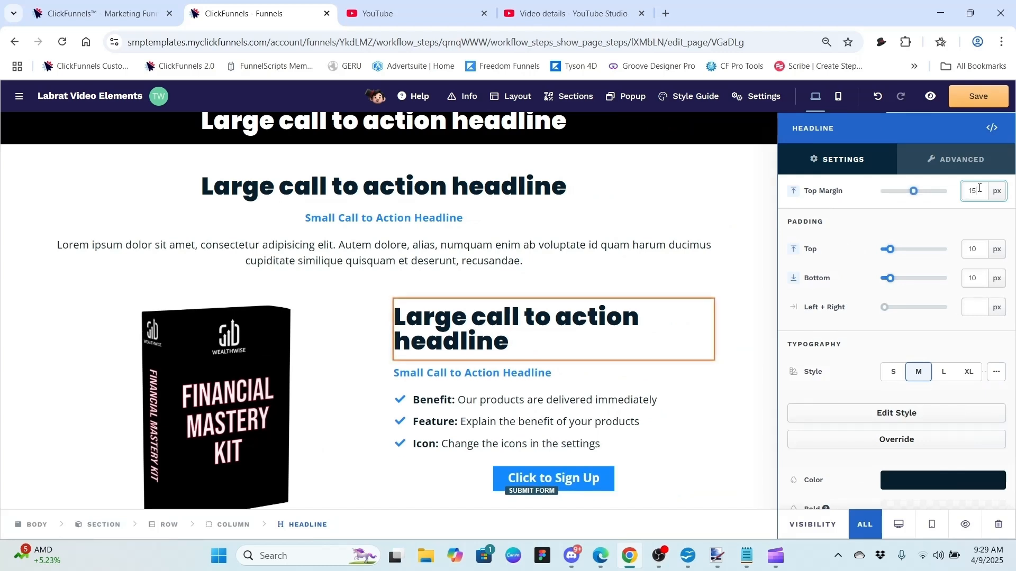
{"action": "type", "text": "5"}
{"action": "left_click", "coordinate": [704, 353]}
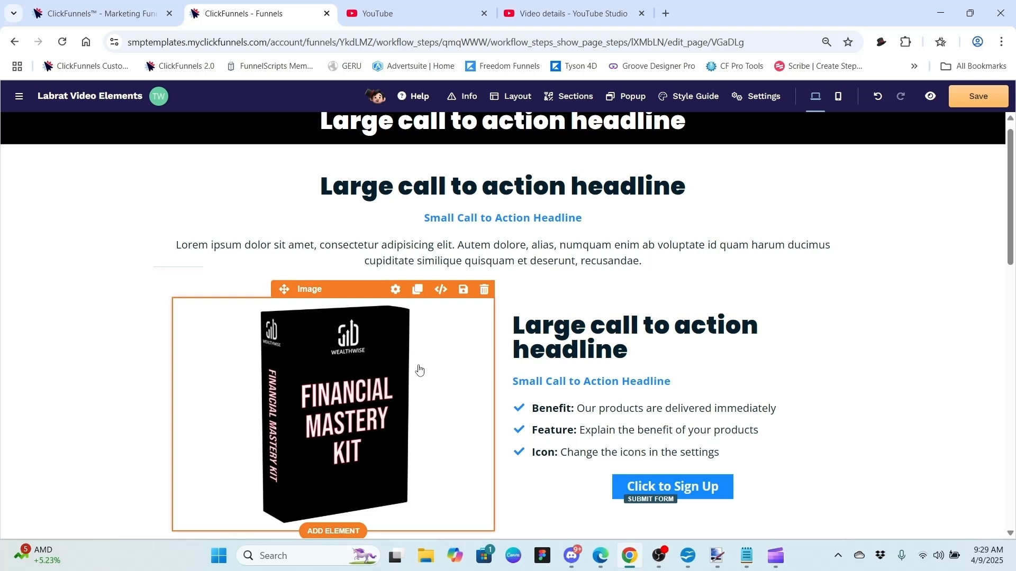
{"action": "left_click", "coordinate": [396, 289]}
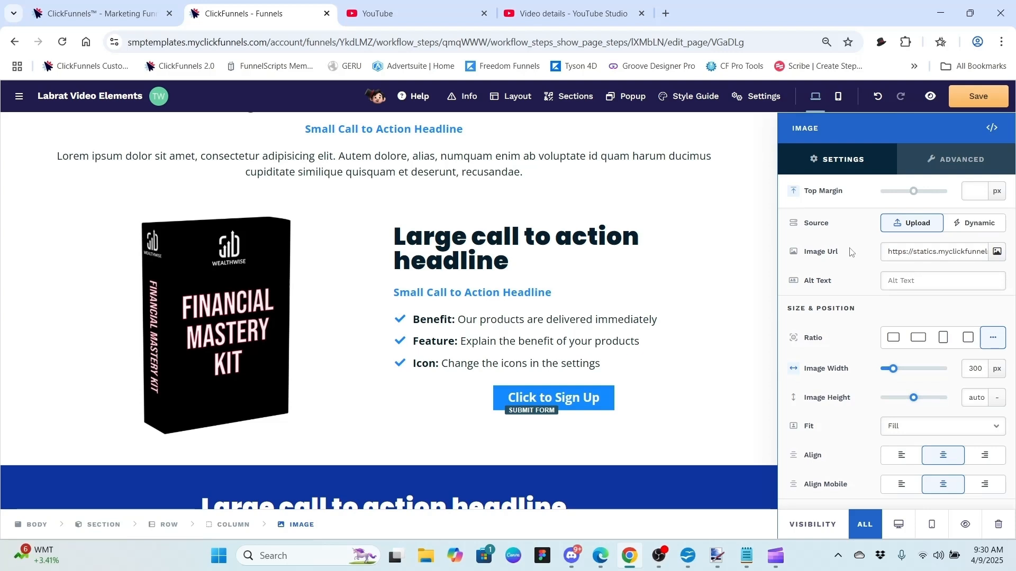
{"action": "left_click", "coordinate": [914, 279]}
{"action": "left_click", "coordinate": [932, 427]}
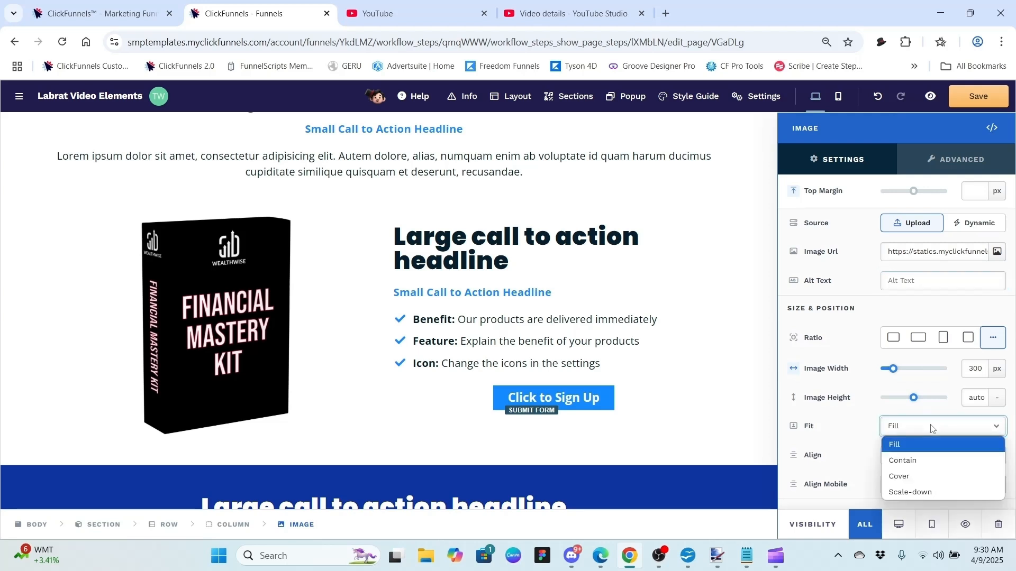
{"action": "left_click", "coordinate": [932, 427]}
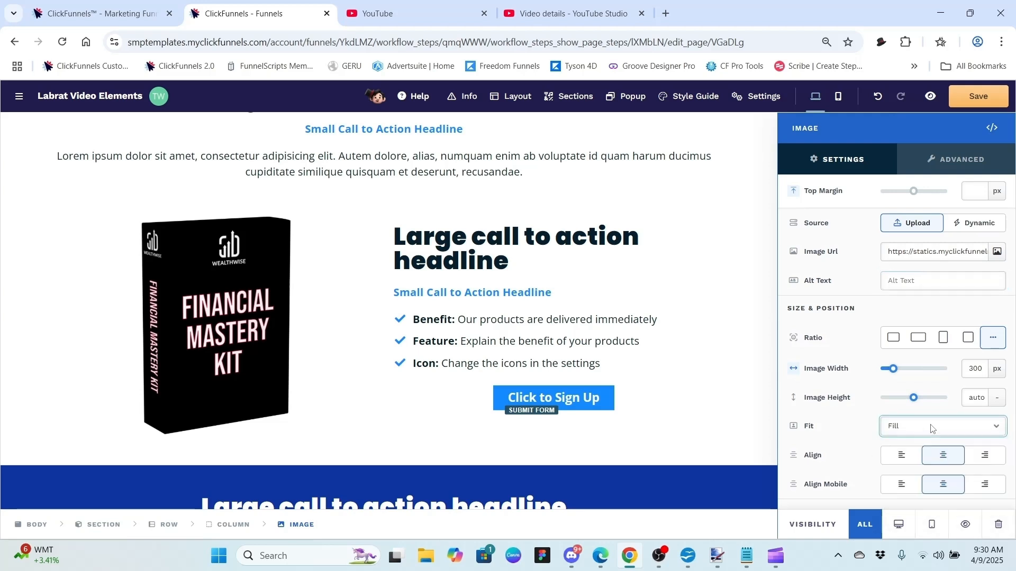
{"action": "left_click", "coordinate": [932, 428]}
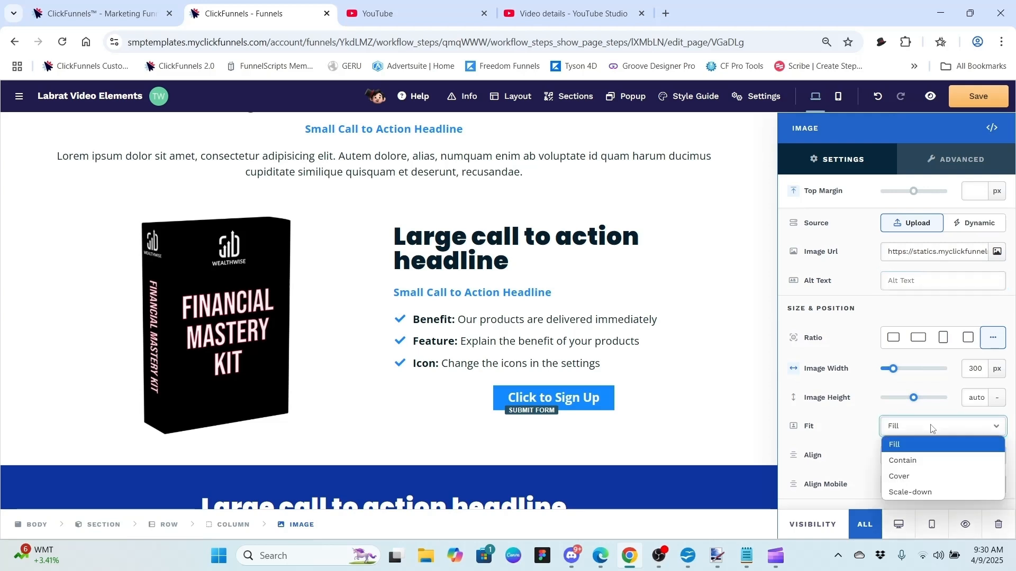
{"action": "left_click", "coordinate": [926, 457]}
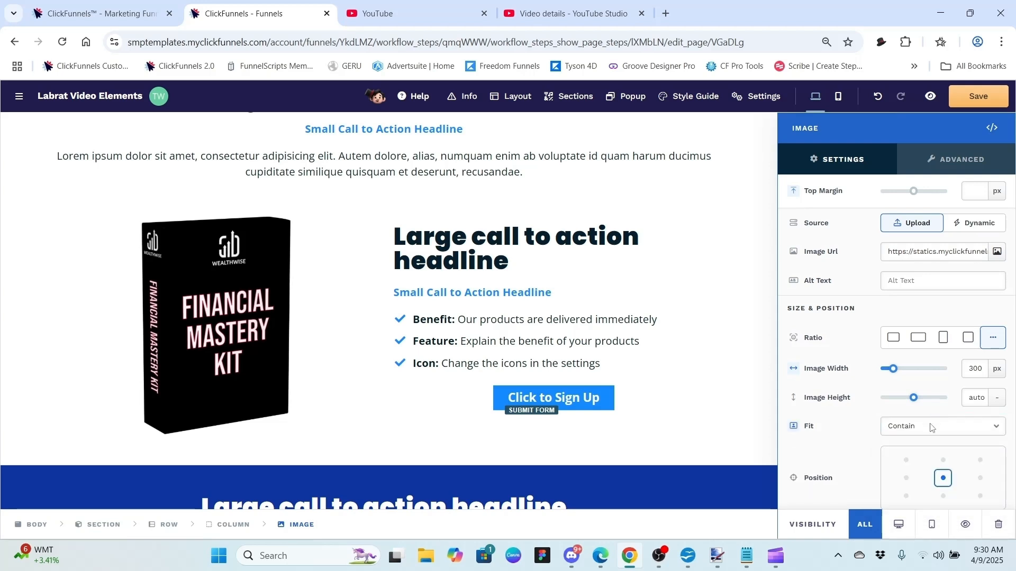
{"action": "left_click", "coordinate": [933, 423]}
{"action": "left_click", "coordinate": [925, 469]}
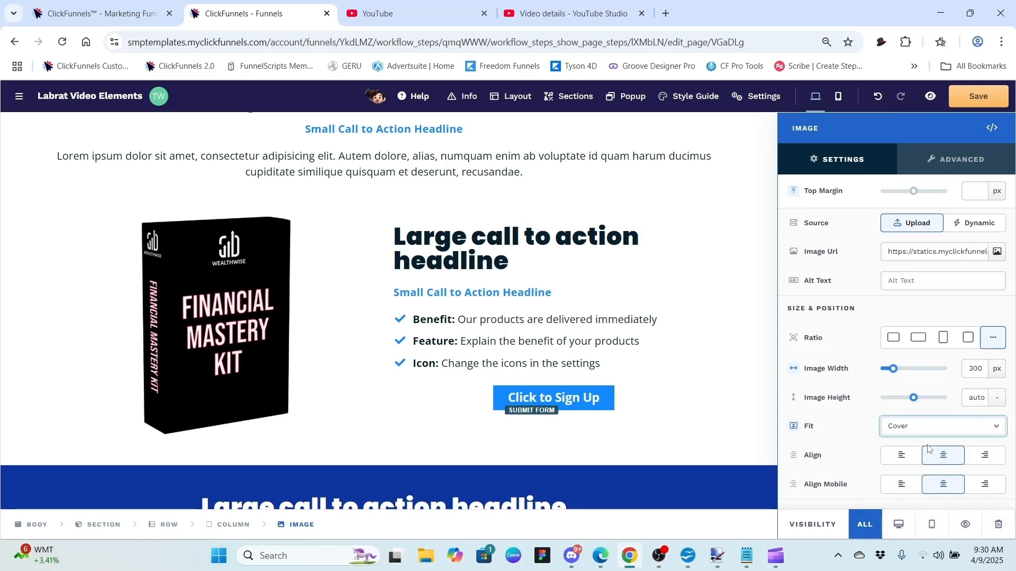
{"action": "left_click", "coordinate": [935, 428]}
{"action": "left_click", "coordinate": [931, 492]}
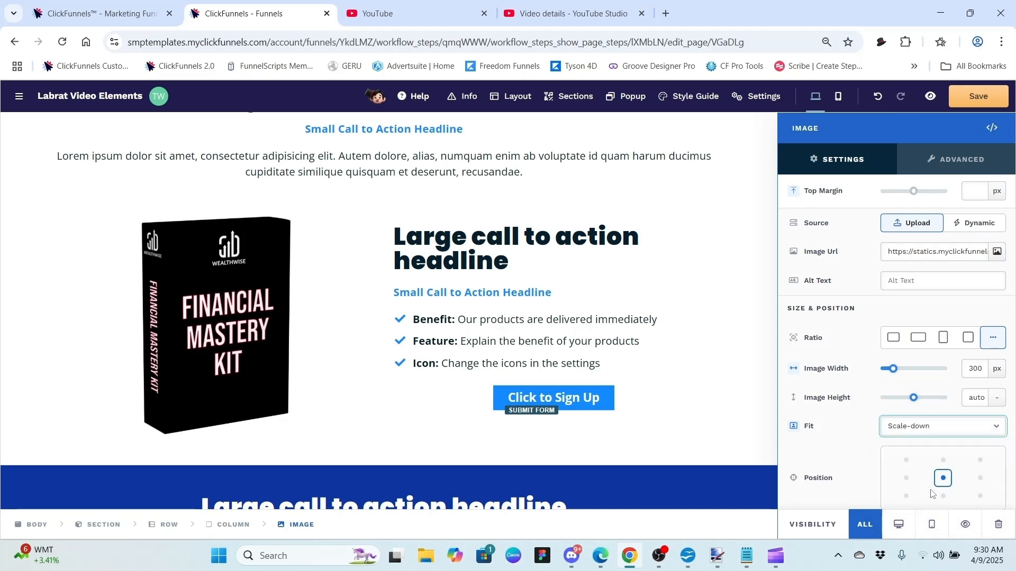
{"action": "left_click", "coordinate": [932, 431]}
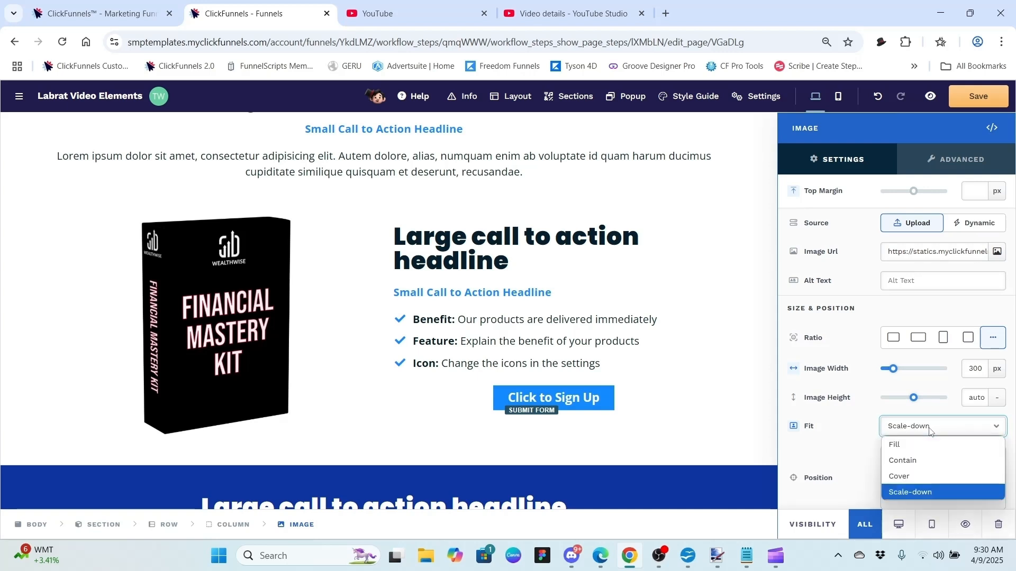
{"action": "left_click", "coordinate": [899, 445]}
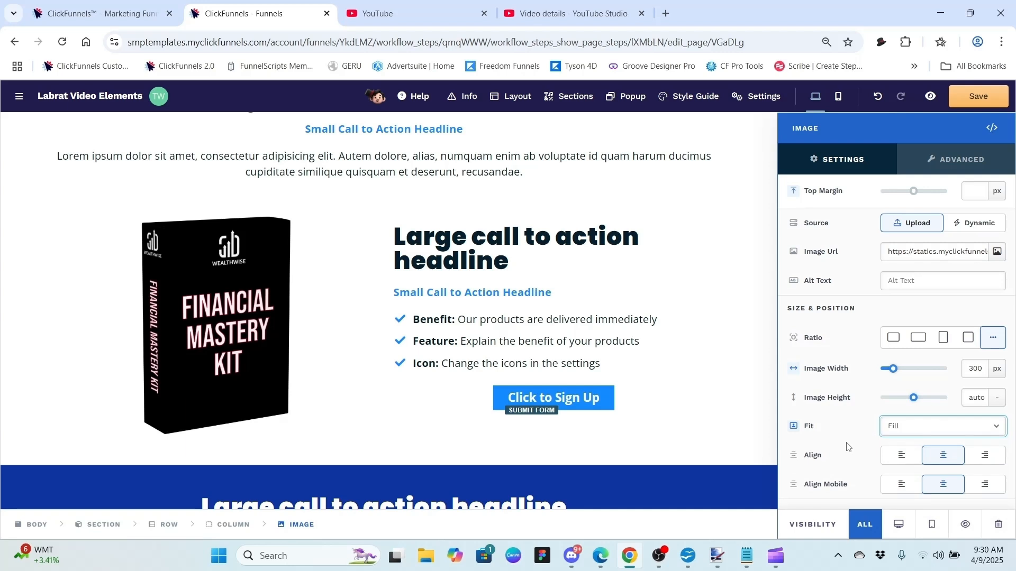
{"action": "left_click", "coordinate": [901, 457]}
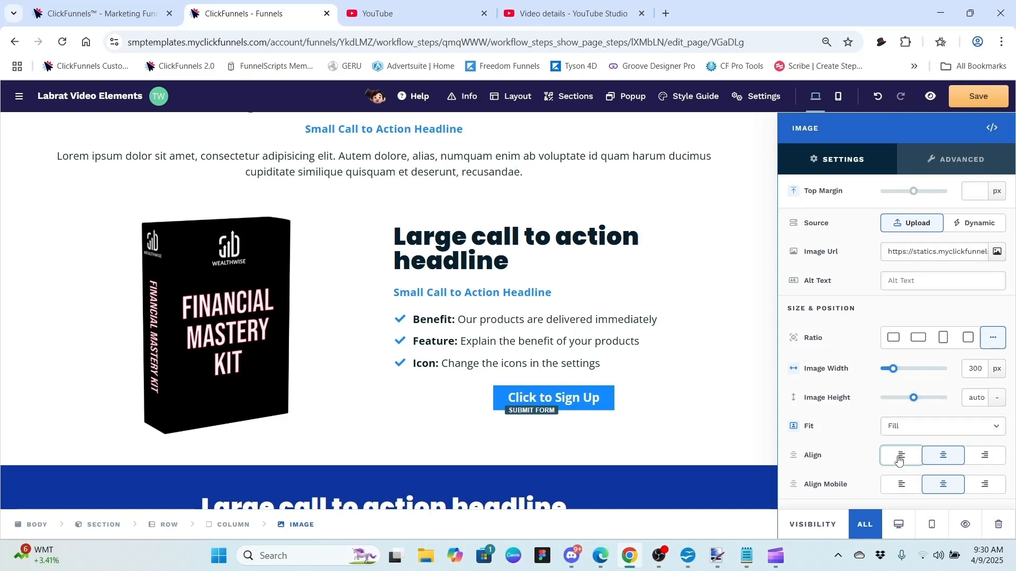
{"action": "left_click", "coordinate": [995, 457]}
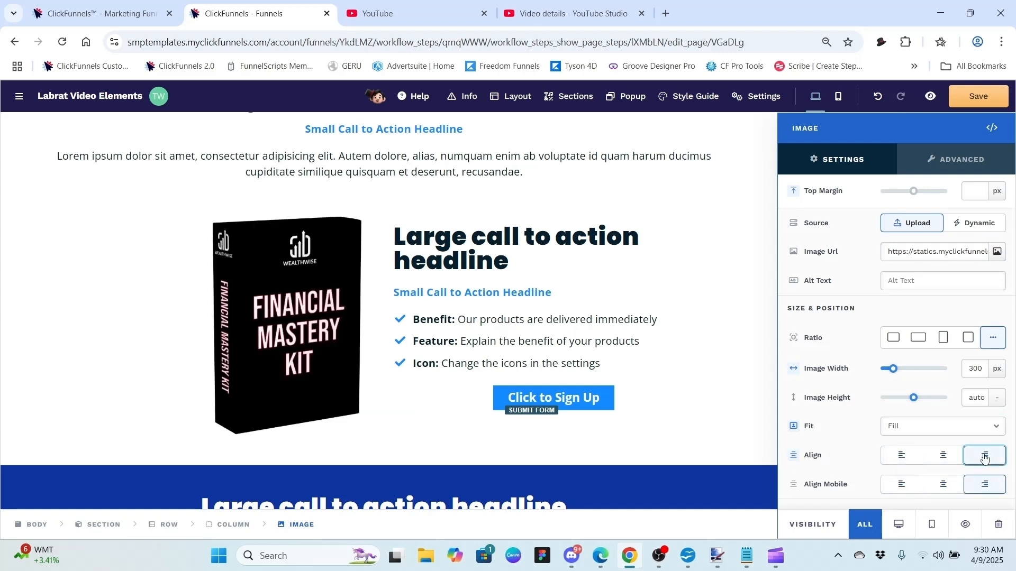
{"action": "left_click", "coordinate": [936, 460]}
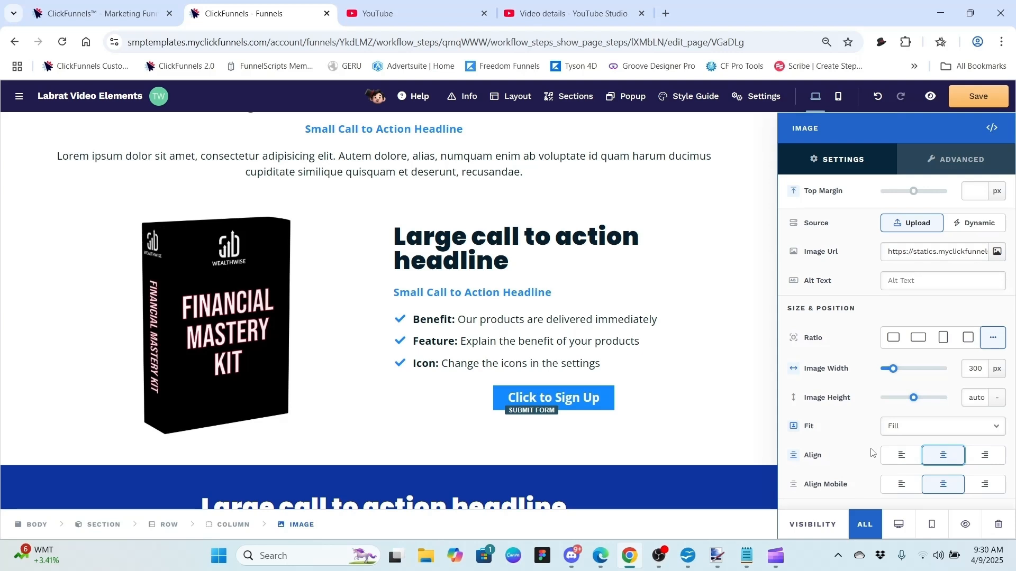
{"action": "scroll", "coordinate": [865, 294], "scroll_direction": "down", "scroll_amount": 5}
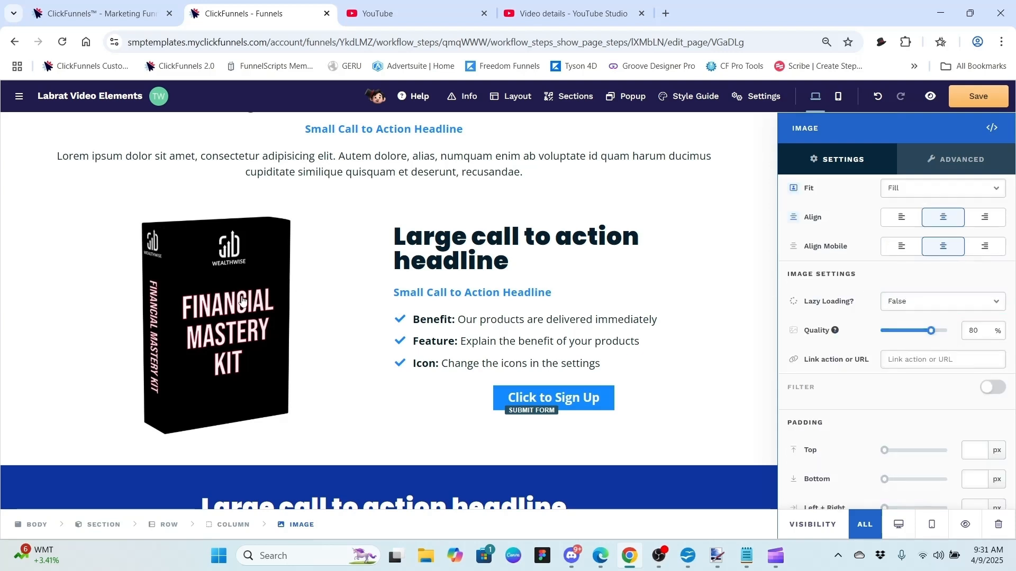
{"action": "left_click", "coordinate": [918, 359]}
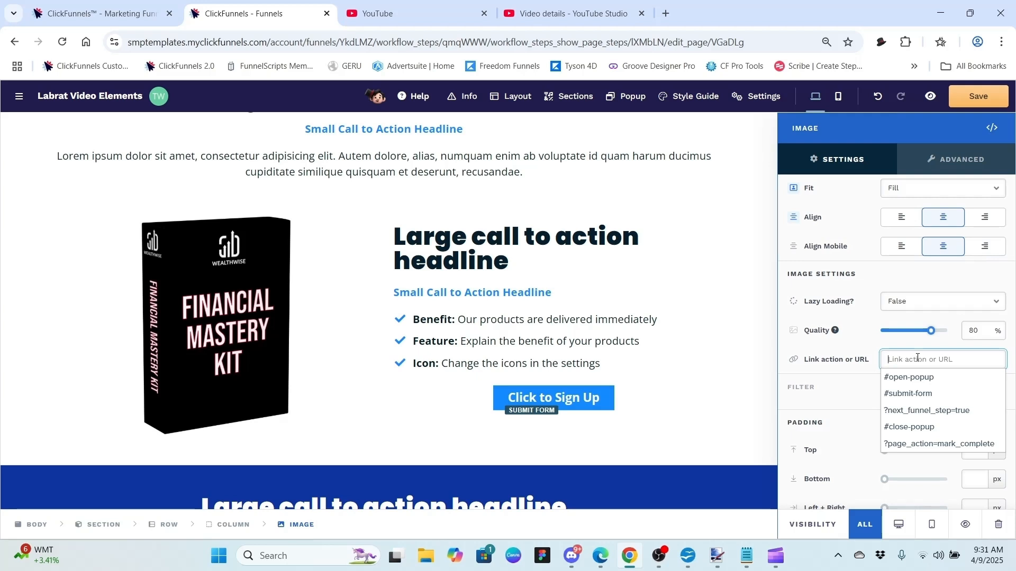
{"action": "left_click", "coordinate": [863, 352]}
{"action": "left_click", "coordinate": [897, 360]}
{"action": "type", "text": "h"}
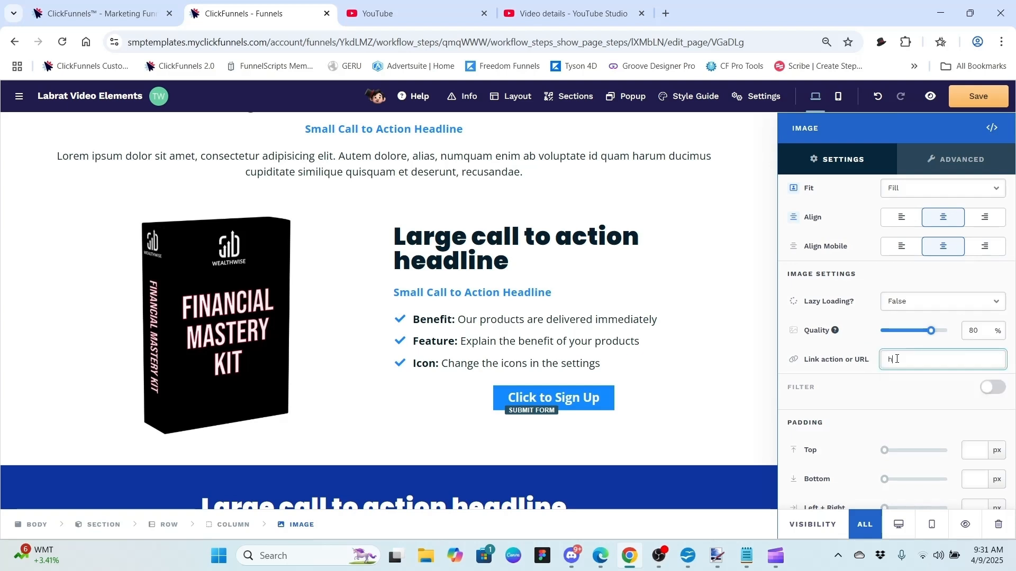
{"action": "type", "text": "t"}
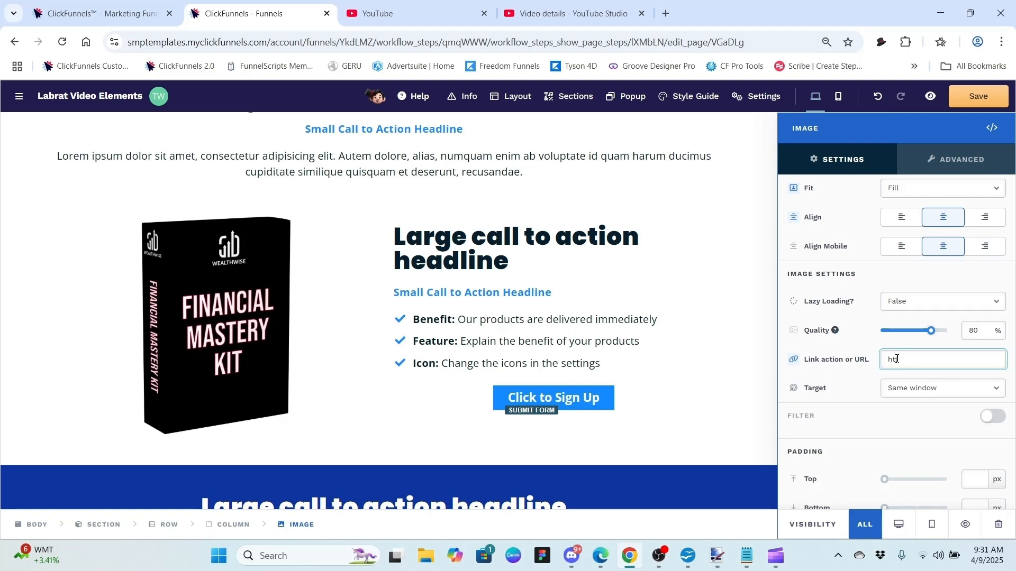
{"action": "type", "text": "tps://www.lonestarfunnls.com"}
{"action": "left_click", "coordinate": [946, 397]}
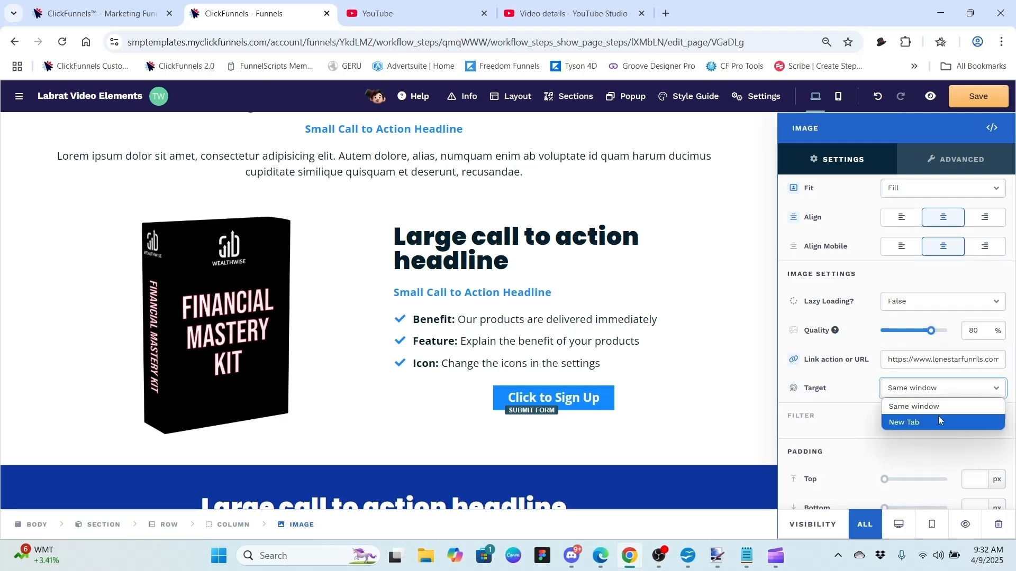
{"action": "left_click", "coordinate": [935, 421]}
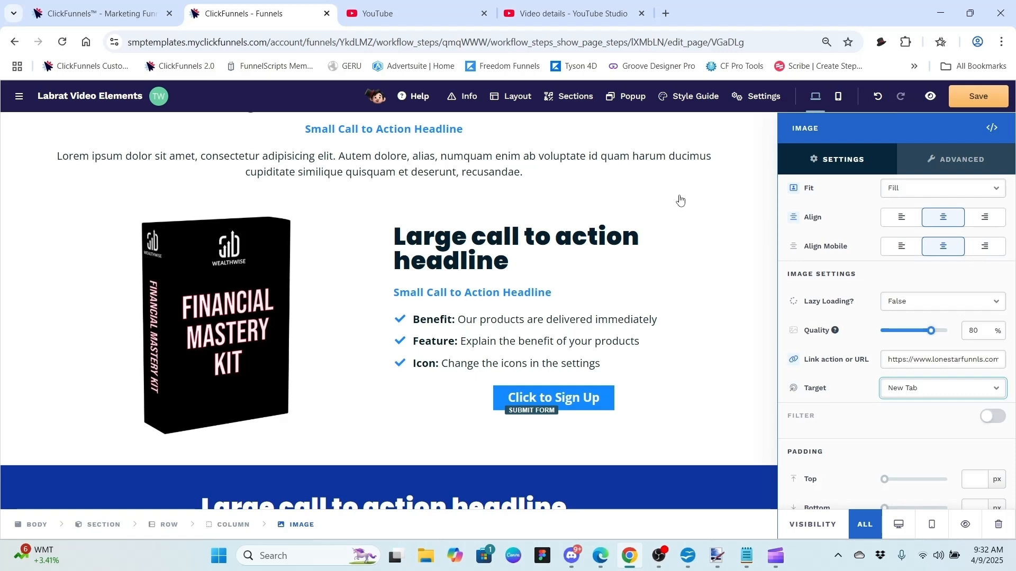
{"action": "left_click", "coordinate": [708, 227]}
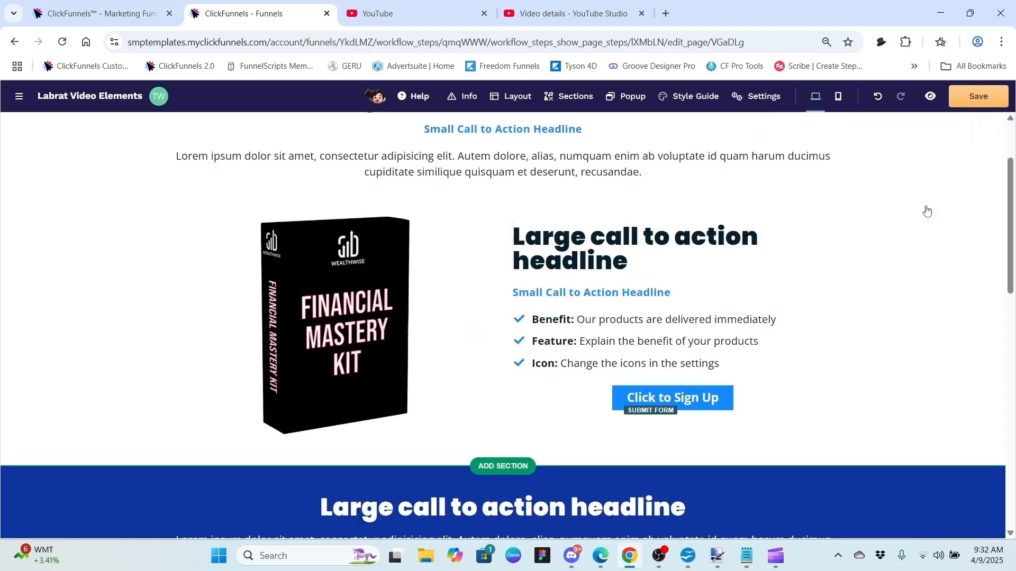
Step: Save the page, test the image link in preview, then close the preview tabs
{"action": "left_click", "coordinate": [978, 96]}
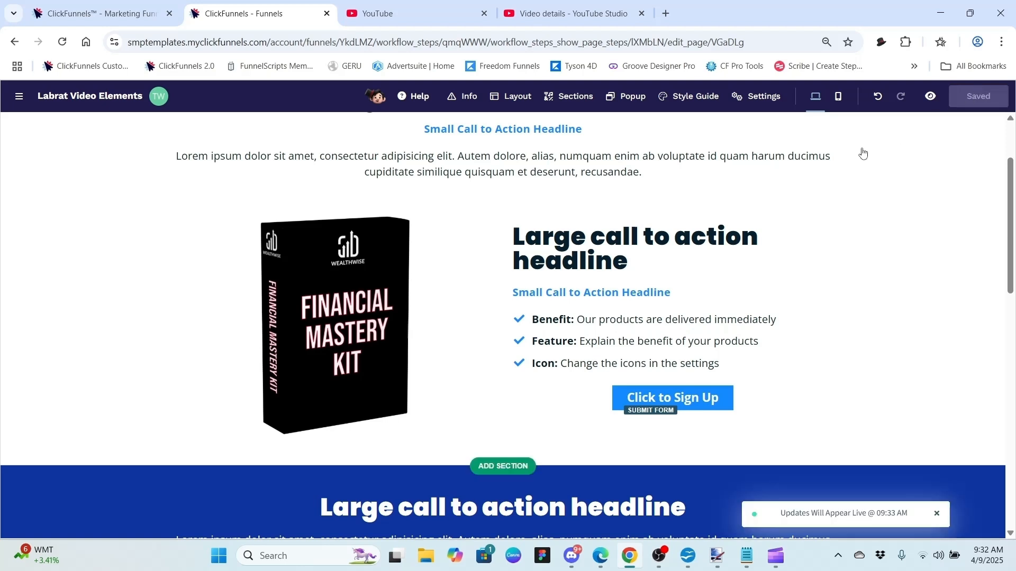
{"action": "left_click", "coordinate": [930, 97]}
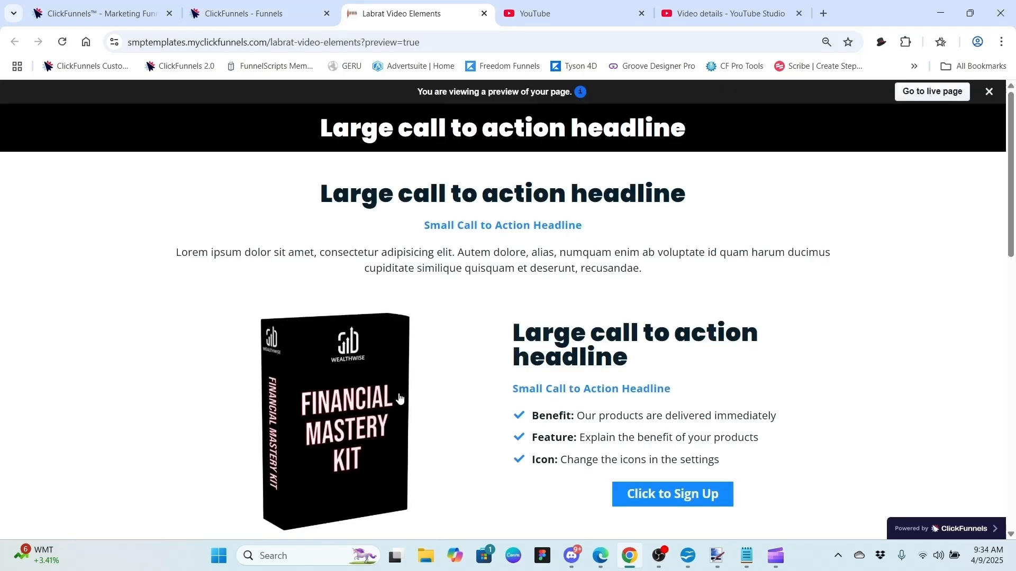
{"action": "left_click", "coordinate": [356, 417]}
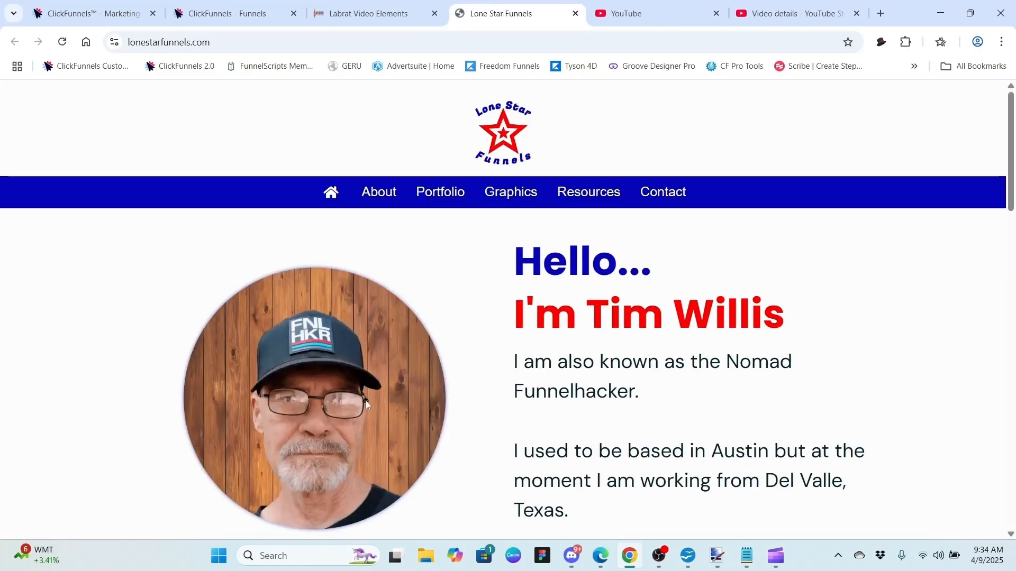
{"action": "left_click", "coordinate": [576, 14]}
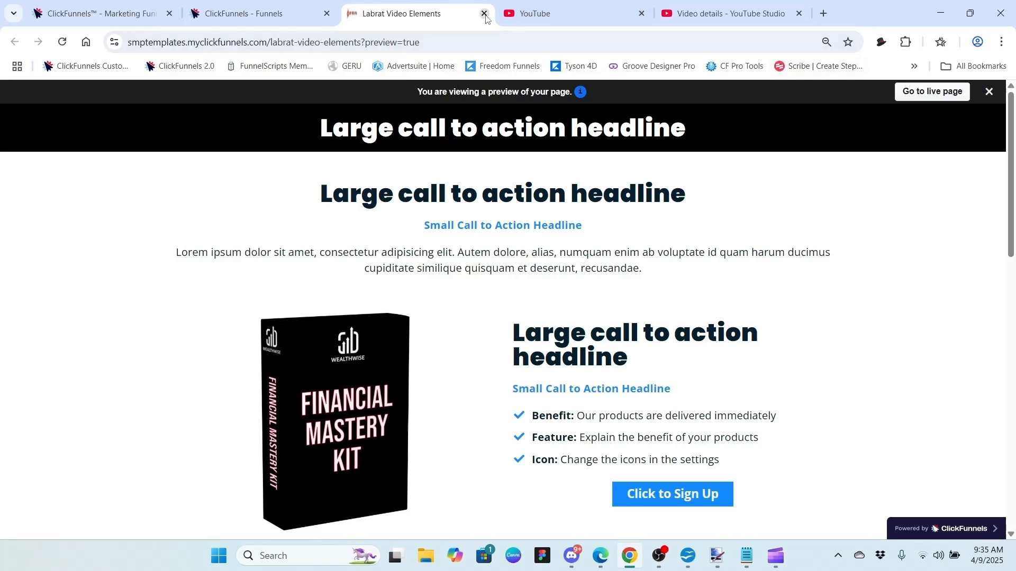
{"action": "left_click", "coordinate": [484, 13]}
{"action": "left_click", "coordinate": [291, 16]}
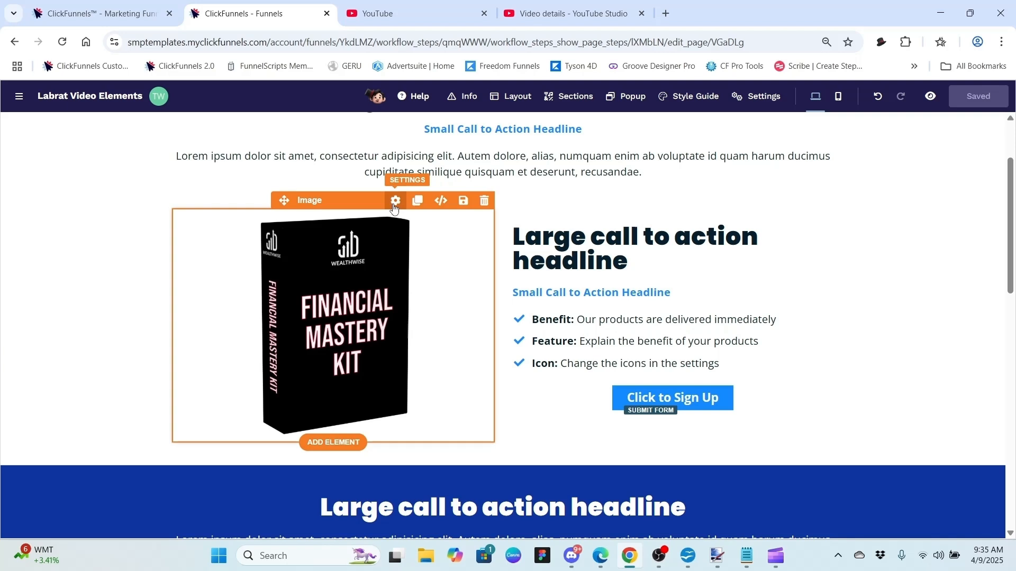
Step: Turn image filters on, try opacity, full grayscale and 0.6 colour invert, then switch filters off
{"action": "left_click", "coordinate": [394, 207]}
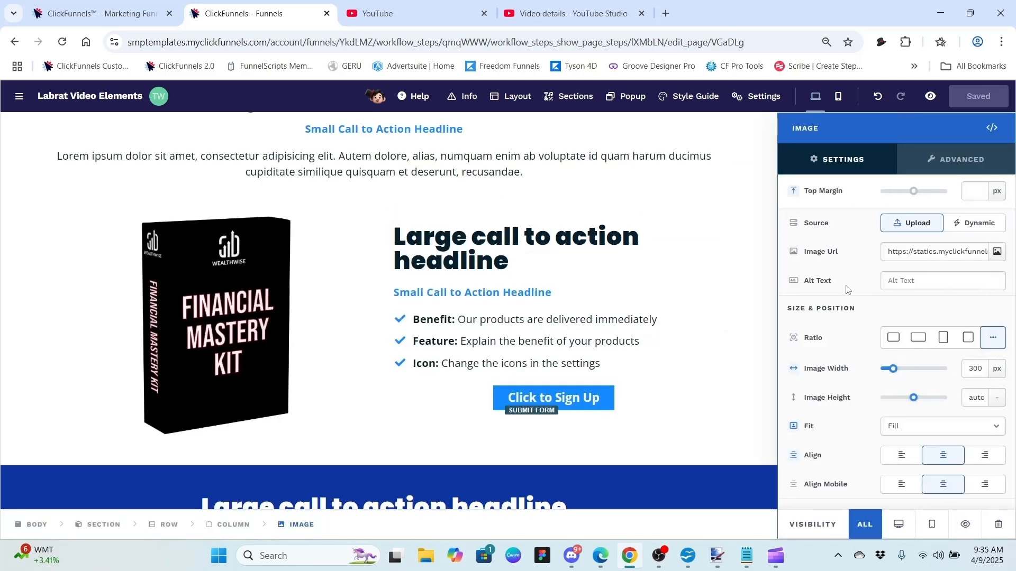
{"action": "scroll", "coordinate": [848, 289], "scroll_direction": "down", "scroll_amount": 5}
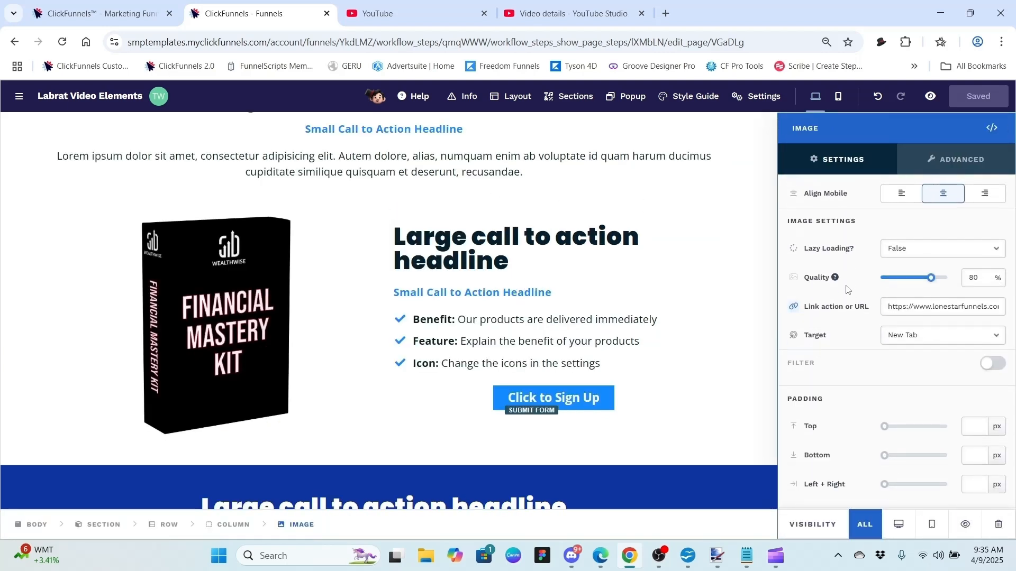
{"action": "scroll", "coordinate": [848, 289], "scroll_direction": "down", "scroll_amount": 2}
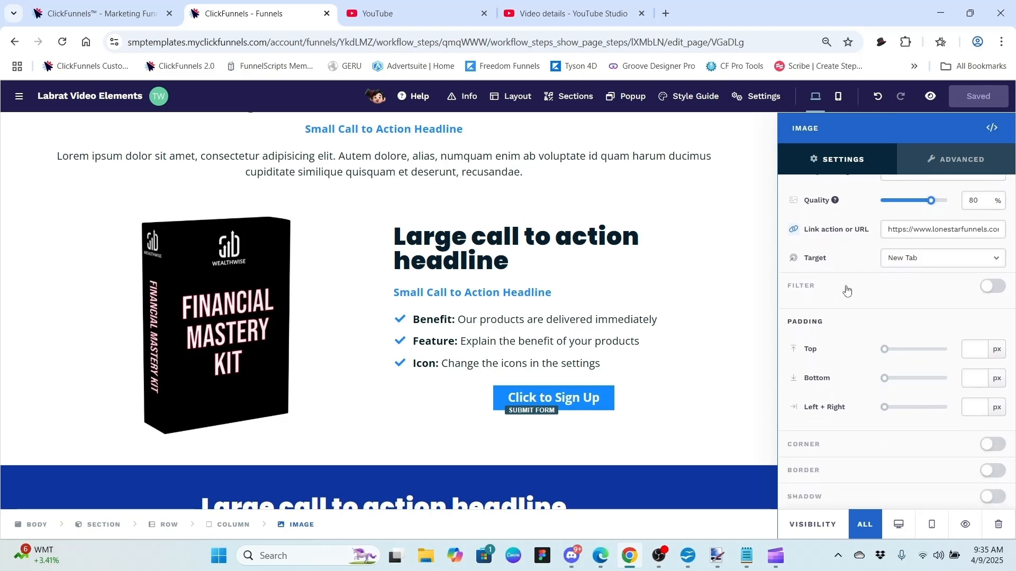
{"action": "left_click", "coordinate": [998, 287]}
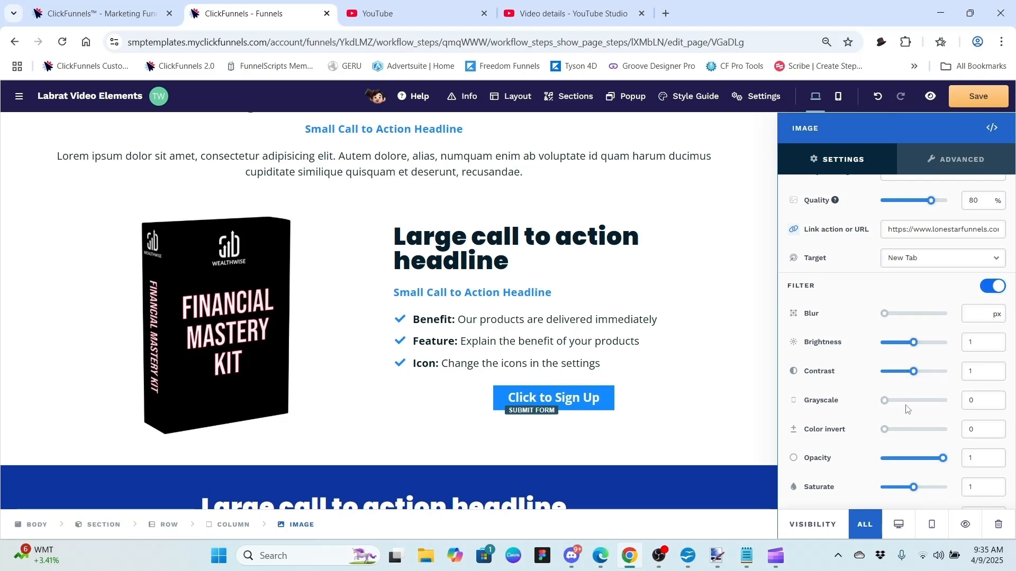
{"action": "mouse_move", "coordinate": [941, 459]}
{"action": "left_mouse_down"}
{"action": "mouse_move", "coordinate": [885, 458]}
{"action": "mouse_move", "coordinate": [944, 458]}
{"action": "left_mouse_up"}
{"action": "left_click_drag", "start_coordinate": [884, 404], "coordinate": [805, 400]}
{"action": "left_click_drag", "start_coordinate": [884, 429], "coordinate": [818, 404]}
{"action": "left_click", "coordinate": [991, 289]}
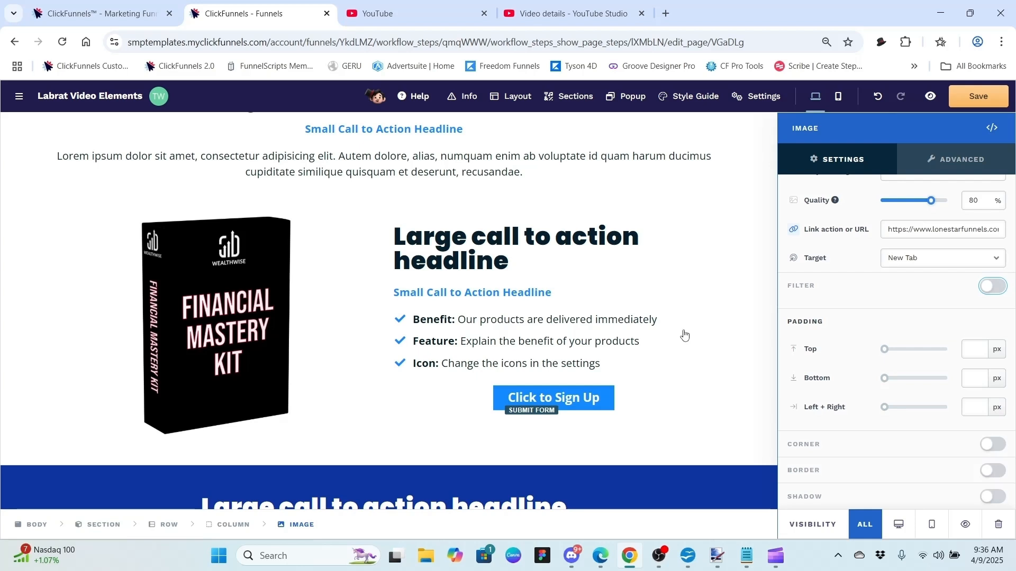
{"action": "left_click", "coordinate": [901, 324]}
Step: Experiment with the image padding sliders, trying 47 px top and 223 px side padding
{"action": "left_click_drag", "start_coordinate": [885, 350], "coordinate": [901, 409]}
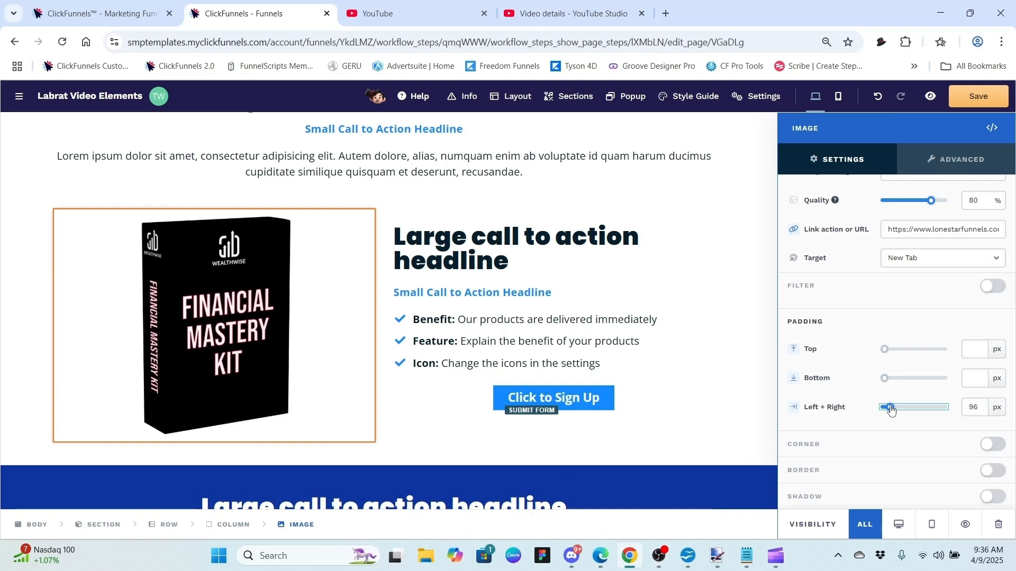
{"action": "left_click_drag", "start_coordinate": [892, 411], "coordinate": [843, 408]}
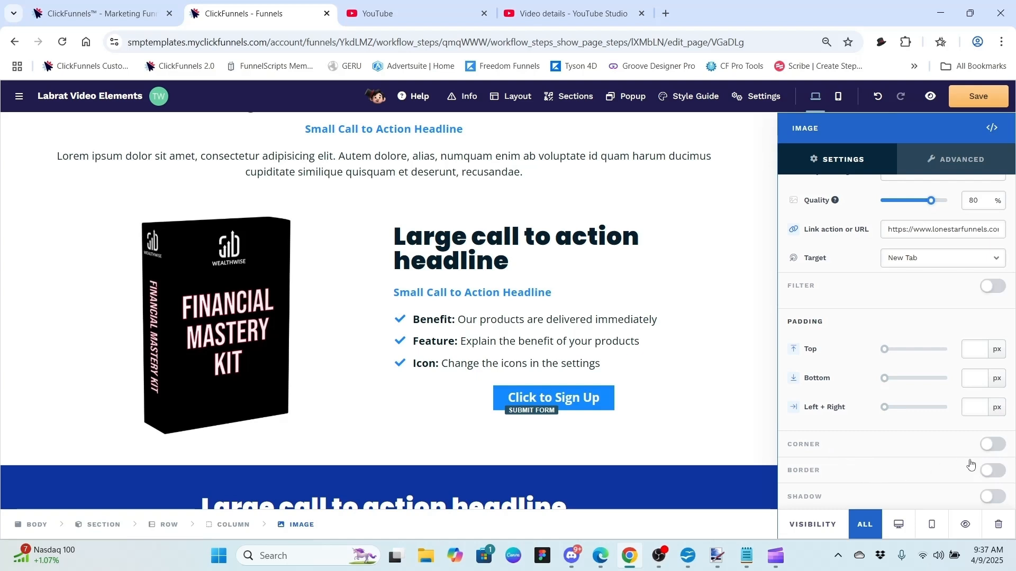
Step: Turn on a 5 px border for the product image and colour it red (ed0f0f)
{"action": "left_click", "coordinate": [998, 472]}
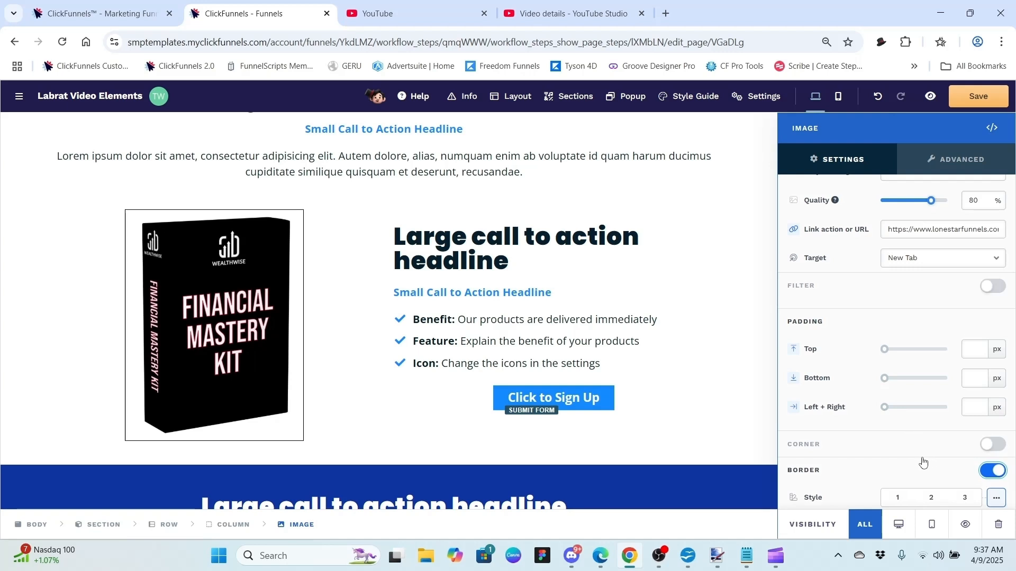
{"action": "scroll", "coordinate": [923, 463], "scroll_direction": "down", "scroll_amount": 4}
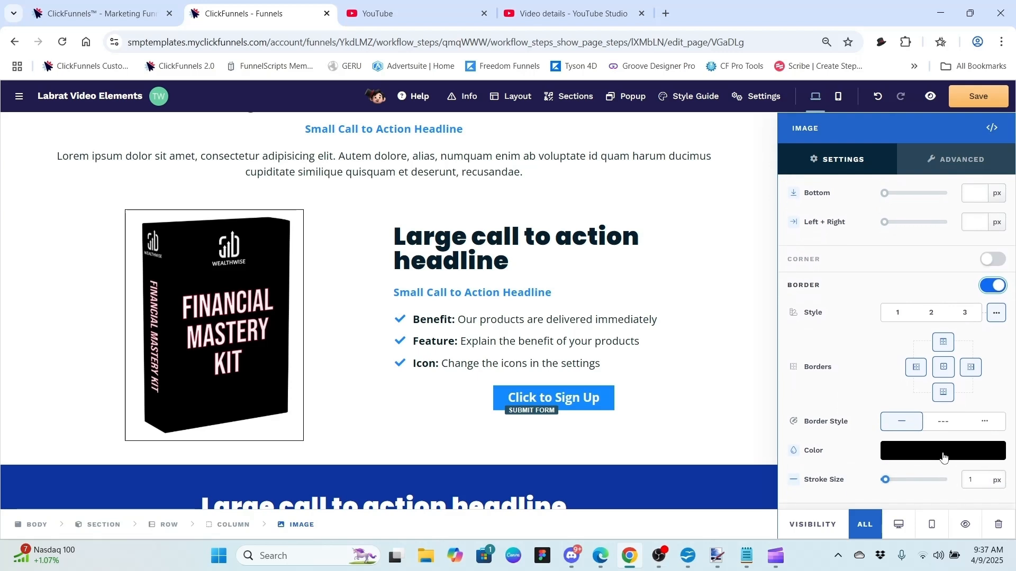
{"action": "left_click", "coordinate": [976, 475]}
{"action": "key", "text": "BackSpace"}
{"action": "type", "text": "5"}
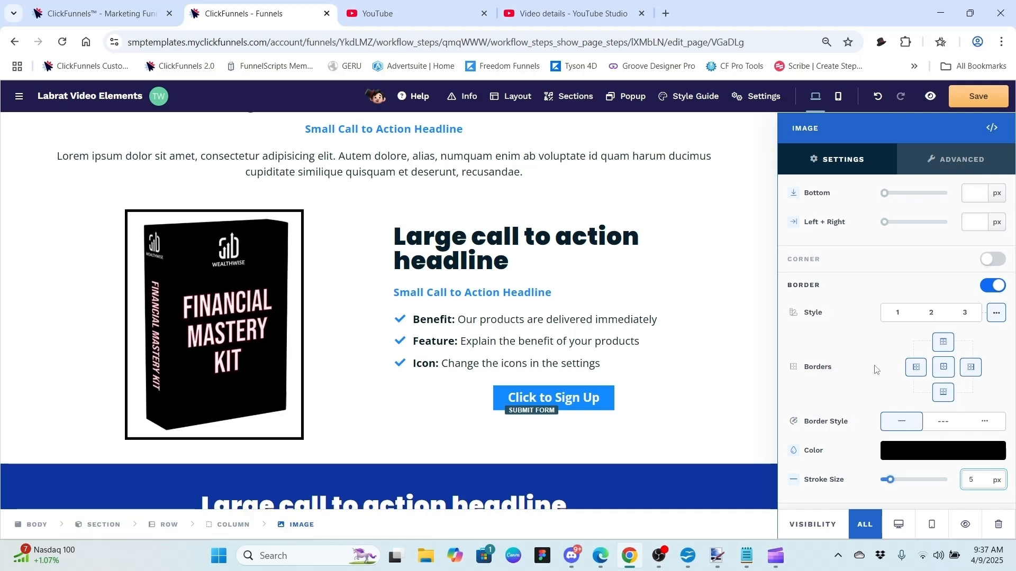
{"action": "left_click", "coordinate": [924, 453]}
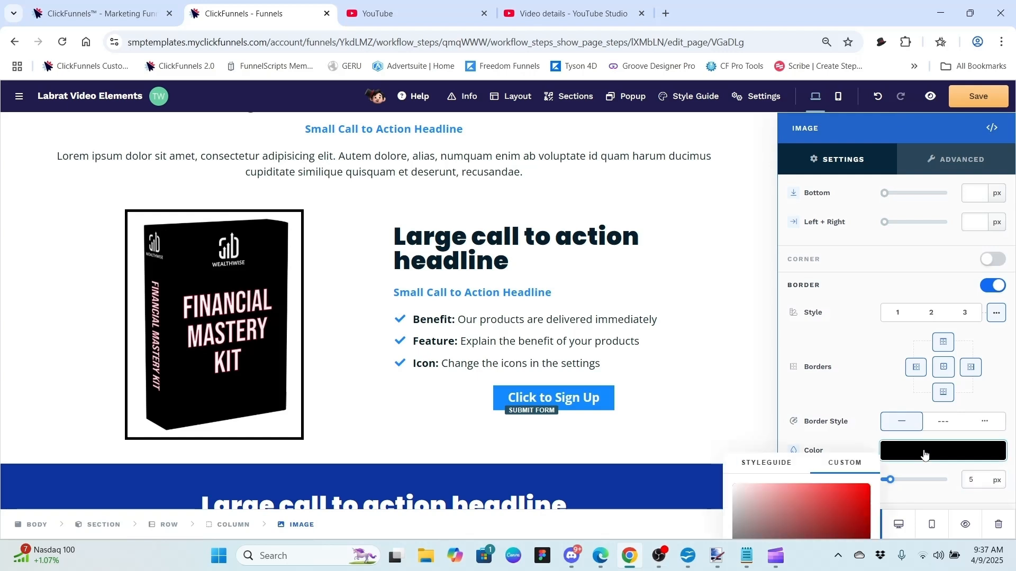
{"action": "left_click", "coordinate": [768, 463]}
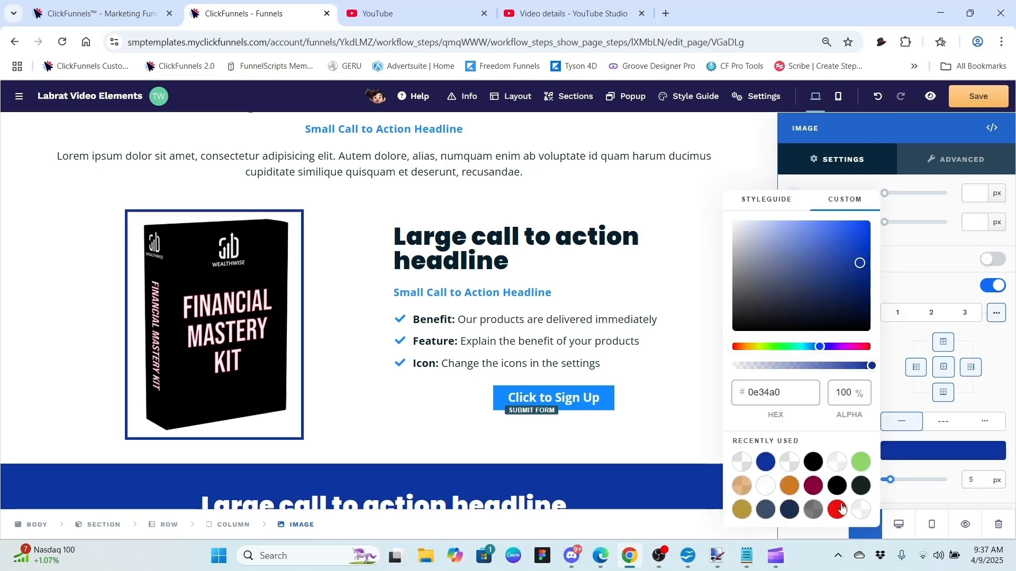
{"action": "left_click", "coordinate": [840, 509]}
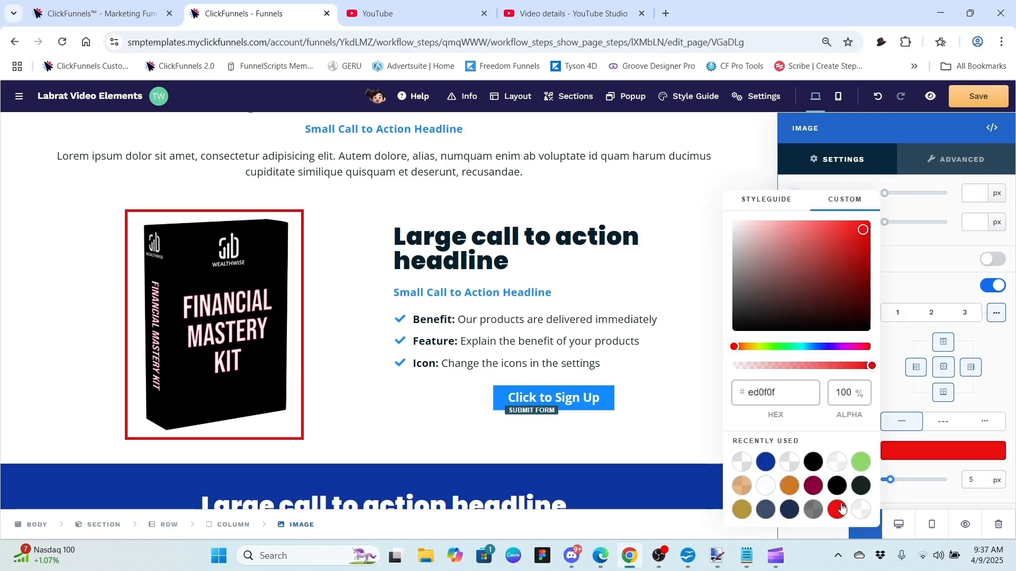
{"action": "left_click", "coordinate": [920, 286]}
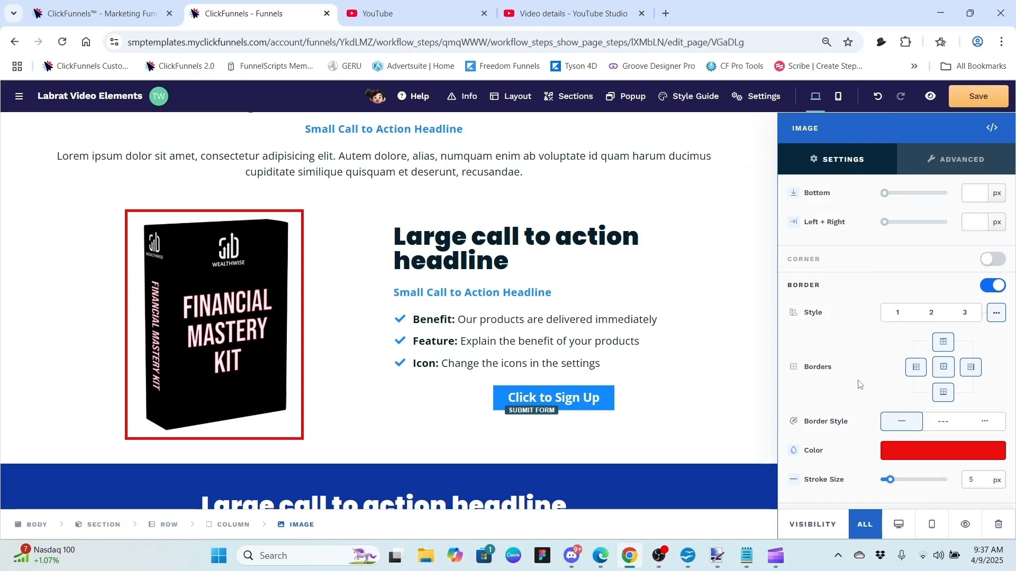
{"action": "scroll", "coordinate": [859, 384], "scroll_direction": "down", "scroll_amount": 1}
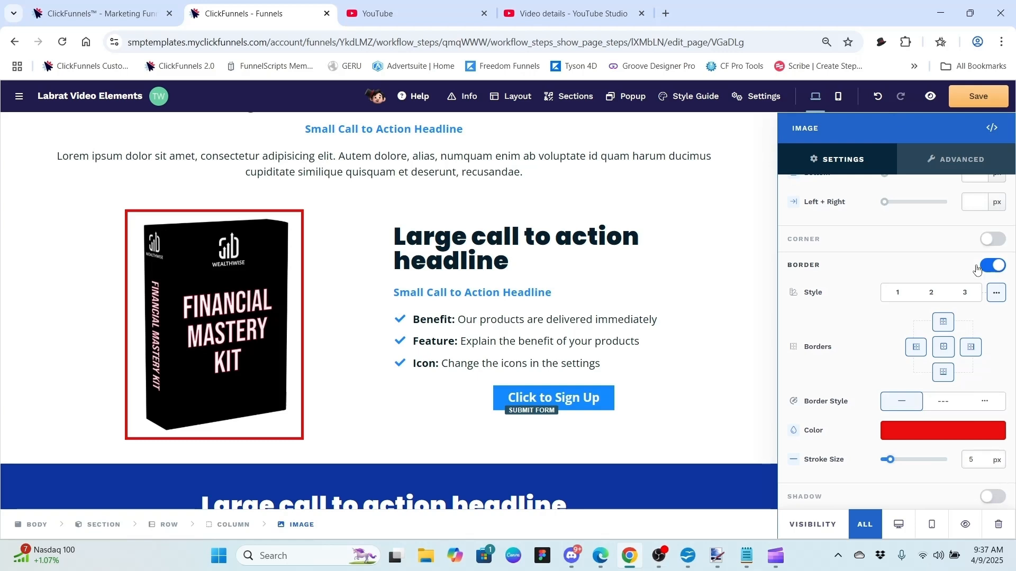
Step: Turn on corner rounding, try 10, 30 and 260 px radii, then drag back to square corners
{"action": "left_click", "coordinate": [993, 240]}
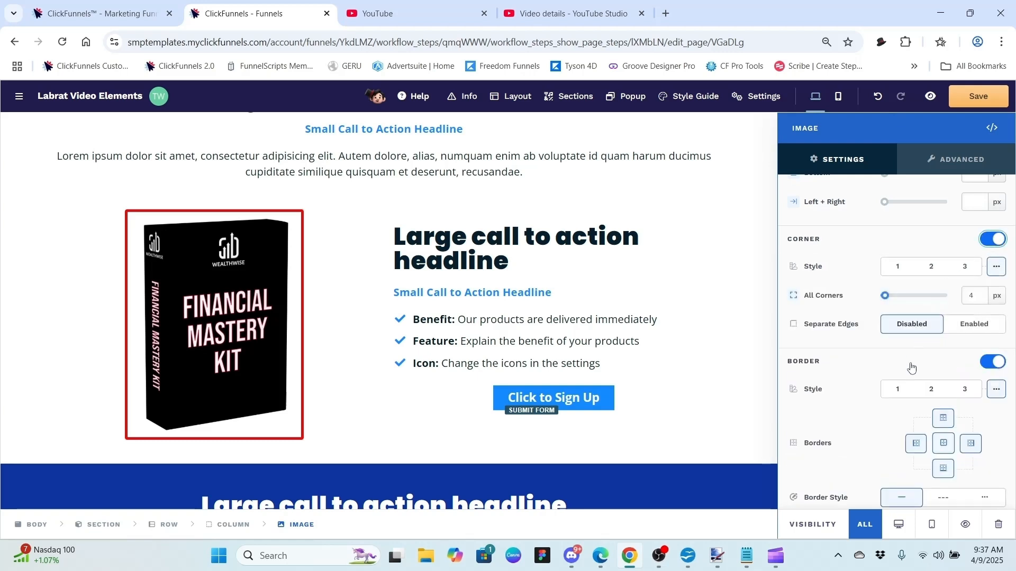
{"action": "scroll", "coordinate": [879, 419], "scroll_direction": "down", "scroll_amount": 2}
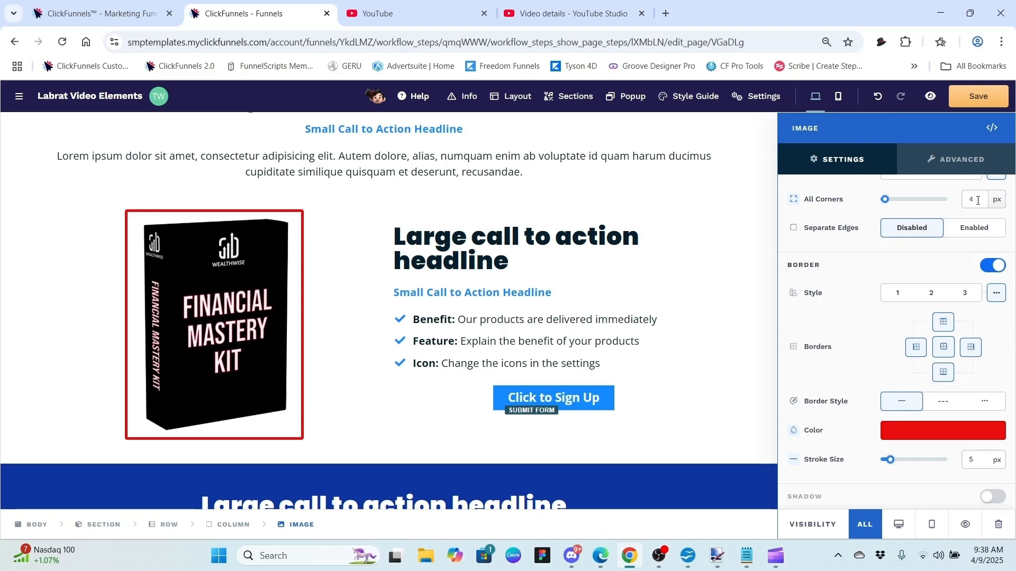
{"action": "left_click", "coordinate": [978, 200]}
{"action": "key", "text": "BackSpace"}
{"action": "type", "text": "10"}
{"action": "type", "text": "30"}
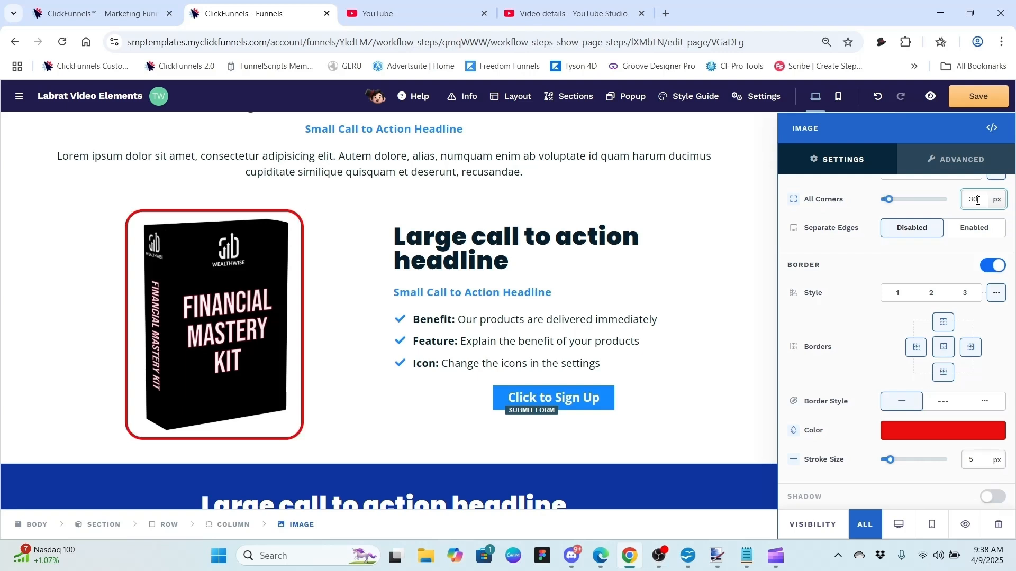
{"action": "key", "text": "BackSpace"}
{"action": "key", "text": "BackSpace"}
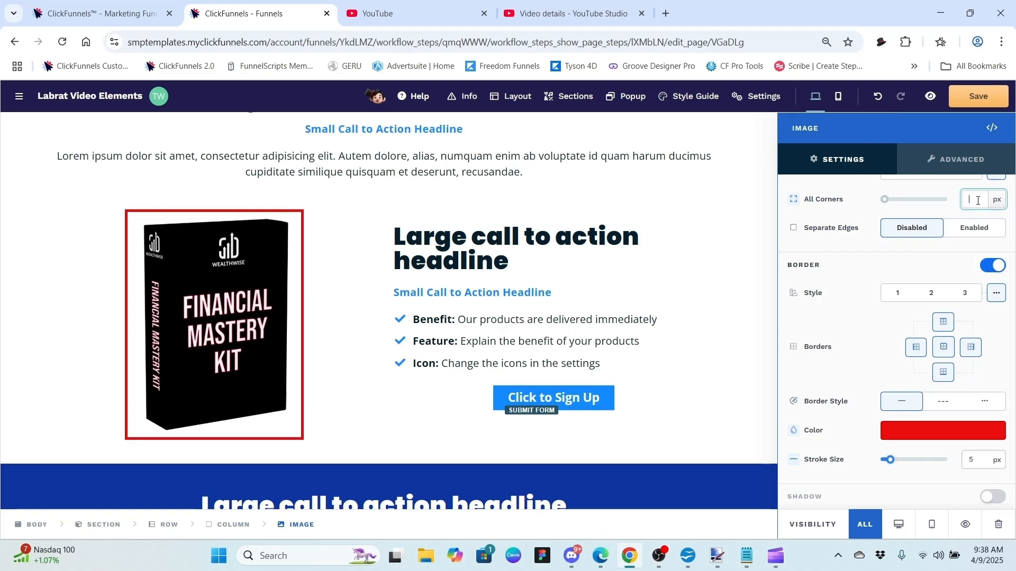
{"action": "type", "text": "260"}
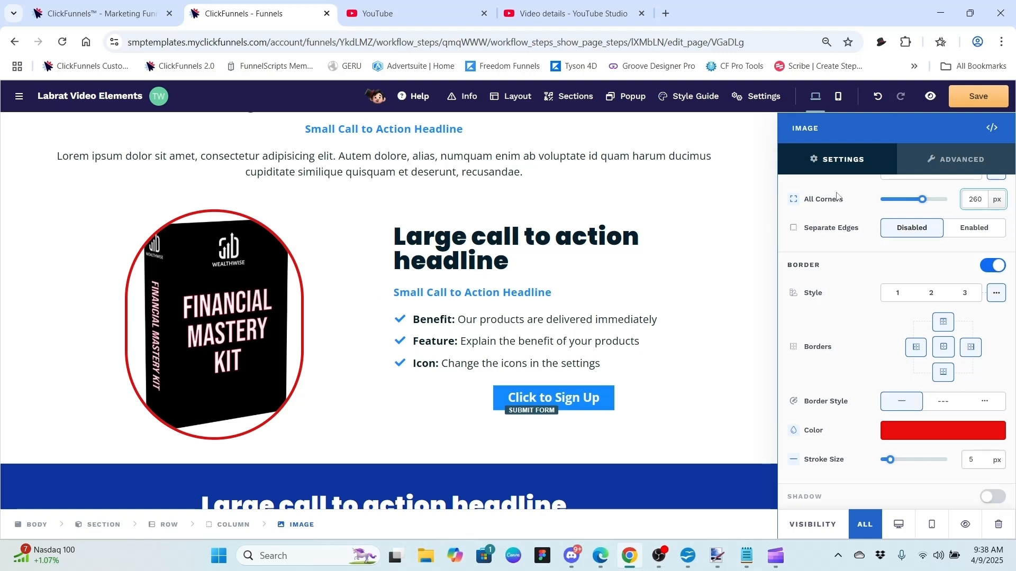
{"action": "left_click_drag", "start_coordinate": [922, 203], "coordinate": [883, 201]}
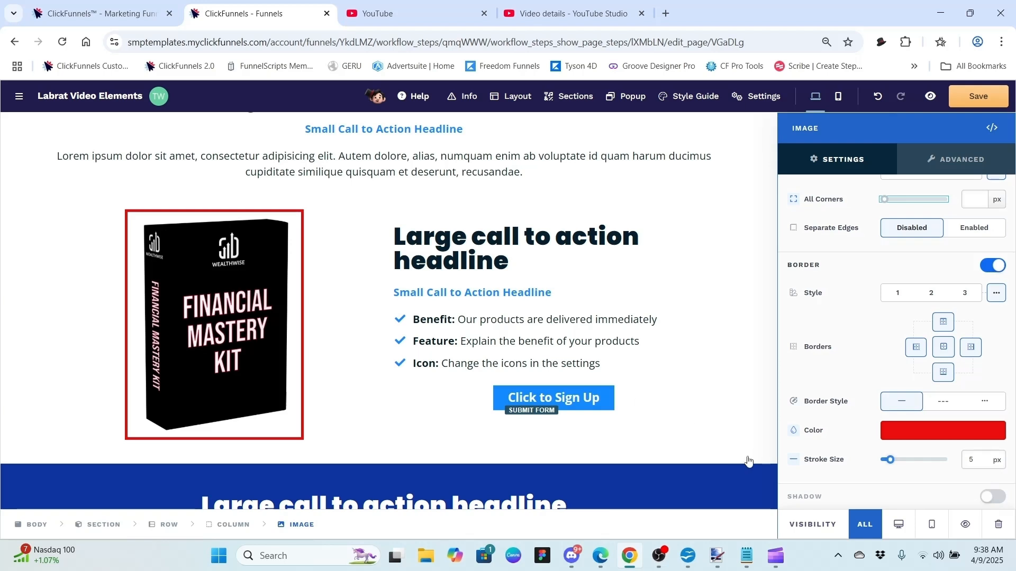
Step: Set the image border colour to black 000000, then turn the border off and the shadow on
{"action": "left_click", "coordinate": [909, 431]}
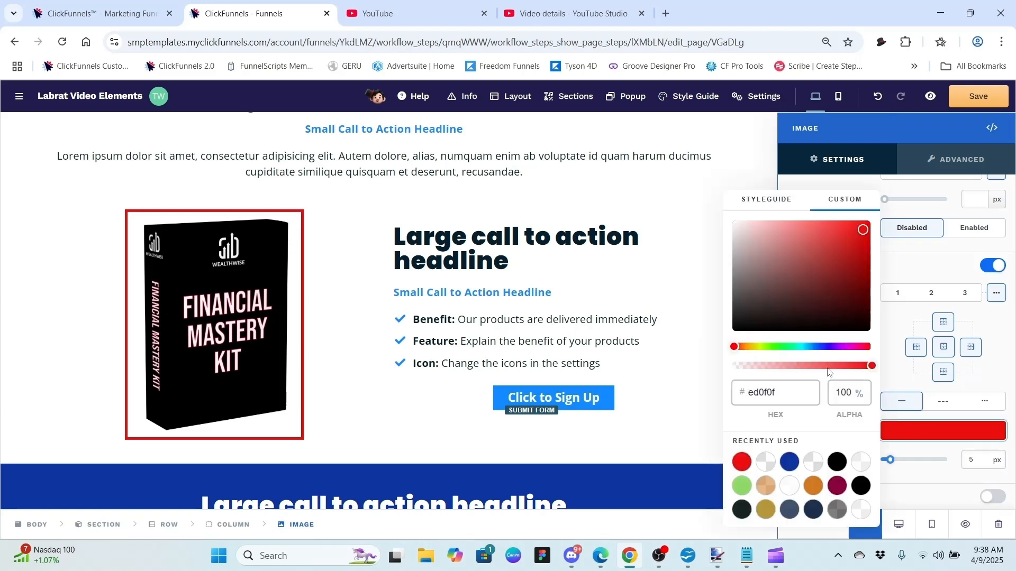
{"action": "left_click_drag", "start_coordinate": [799, 291], "coordinate": [720, 353]}
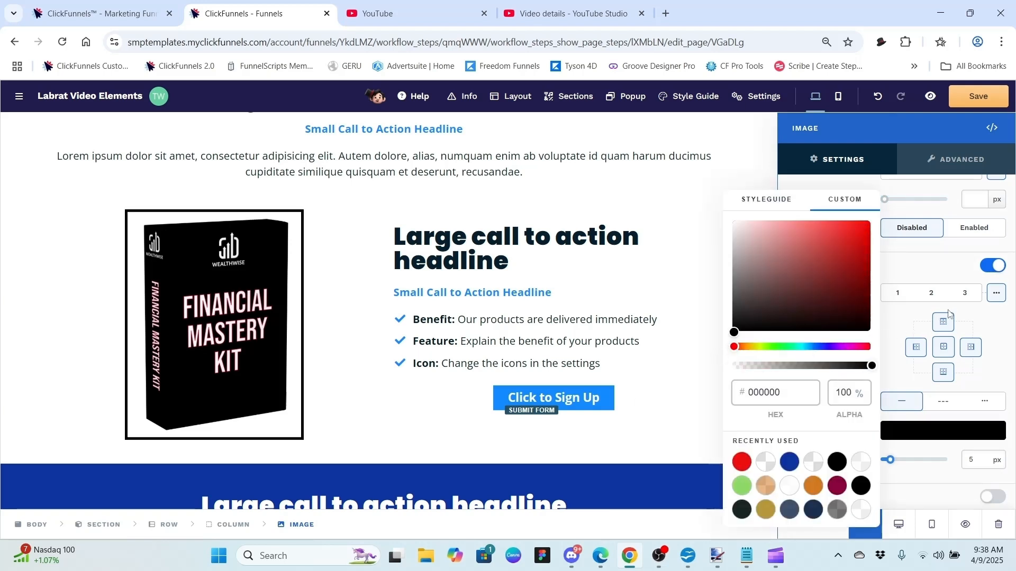
{"action": "left_click", "coordinate": [925, 272]}
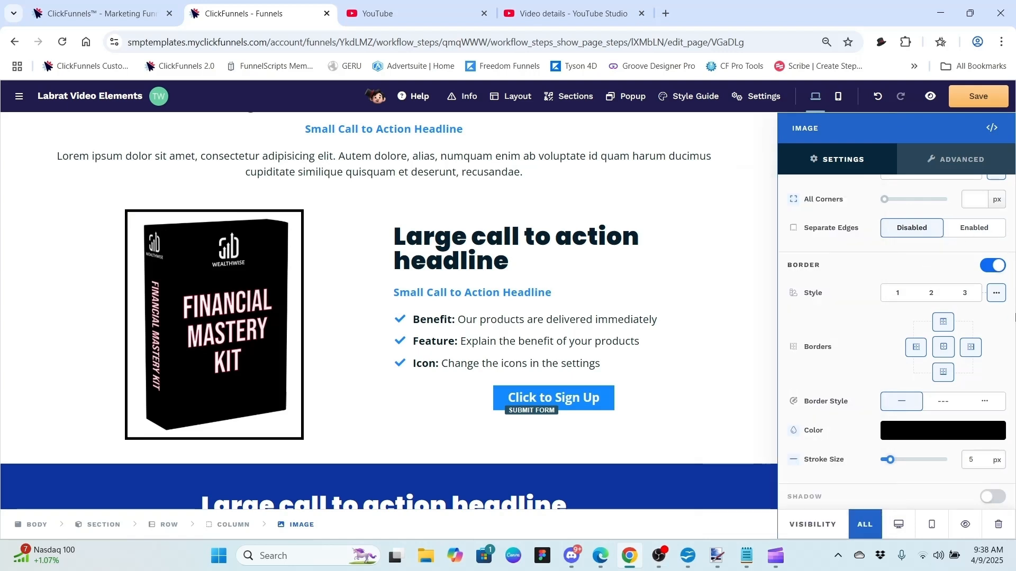
{"action": "left_click", "coordinate": [986, 269]}
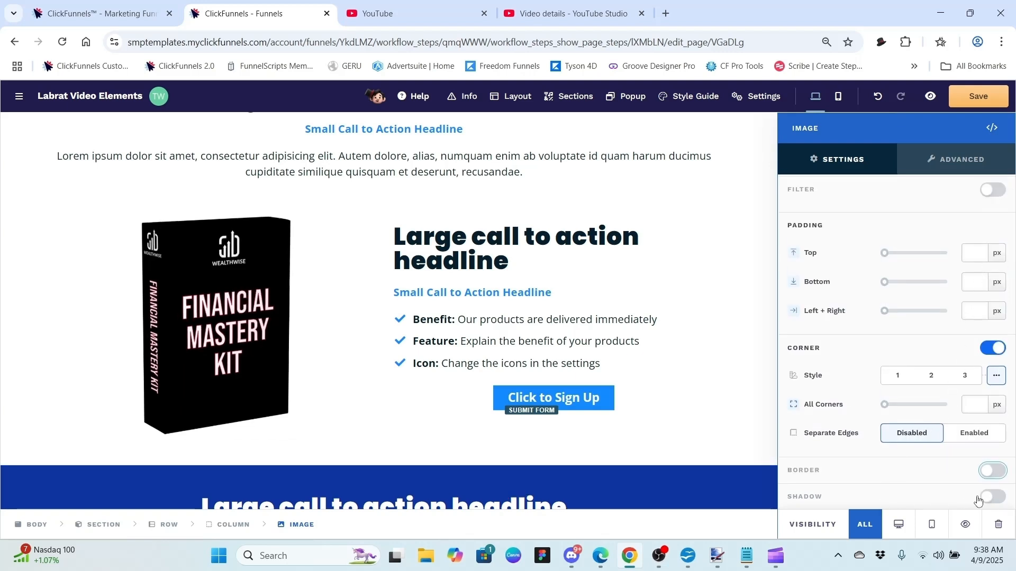
{"action": "left_click", "coordinate": [996, 498]}
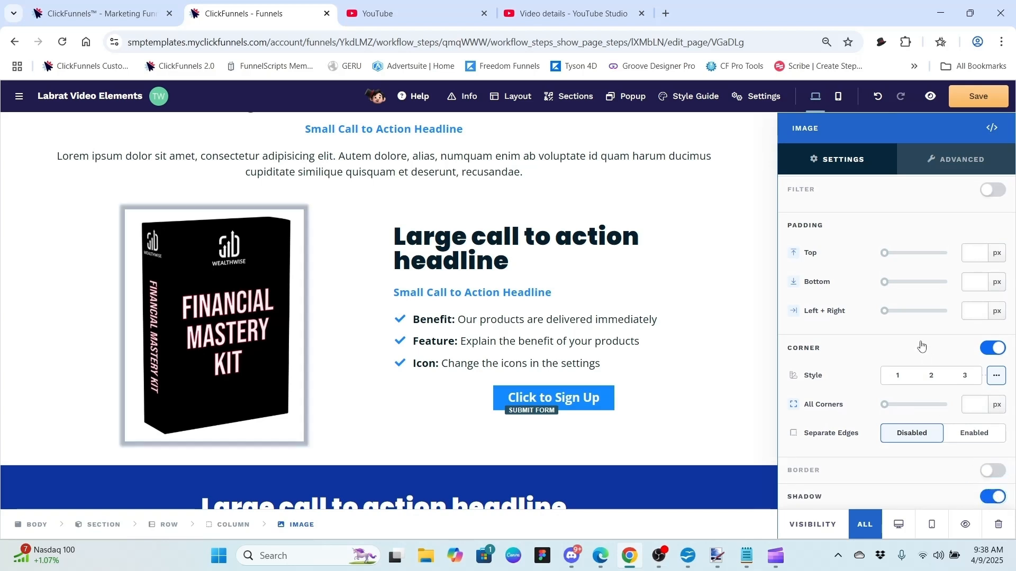
Step: Round the product image's corners to 10 px
{"action": "scroll", "coordinate": [921, 346], "scroll_direction": "down", "scroll_amount": 3}
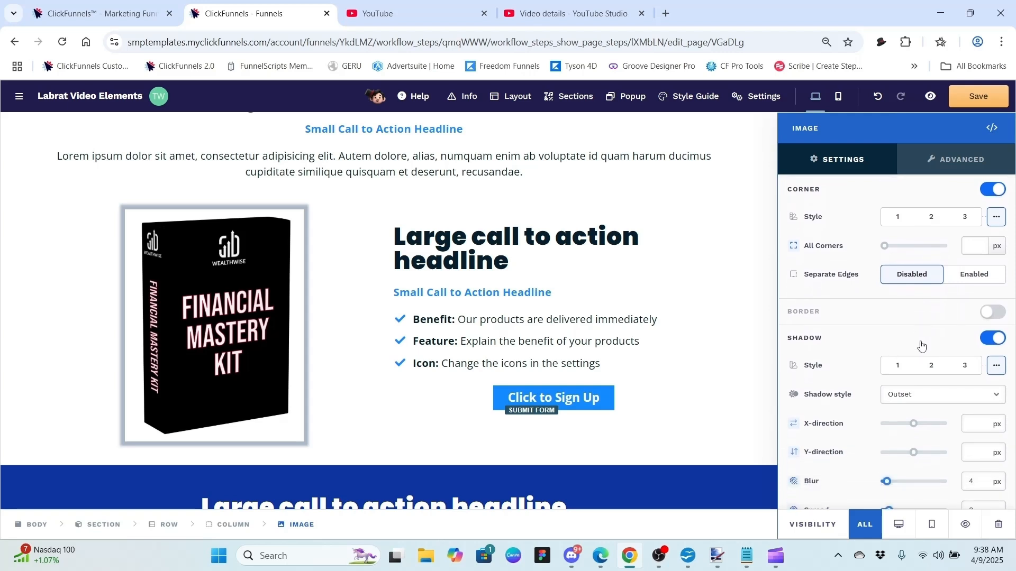
{"action": "scroll", "coordinate": [921, 346], "scroll_direction": "down", "scroll_amount": 1}
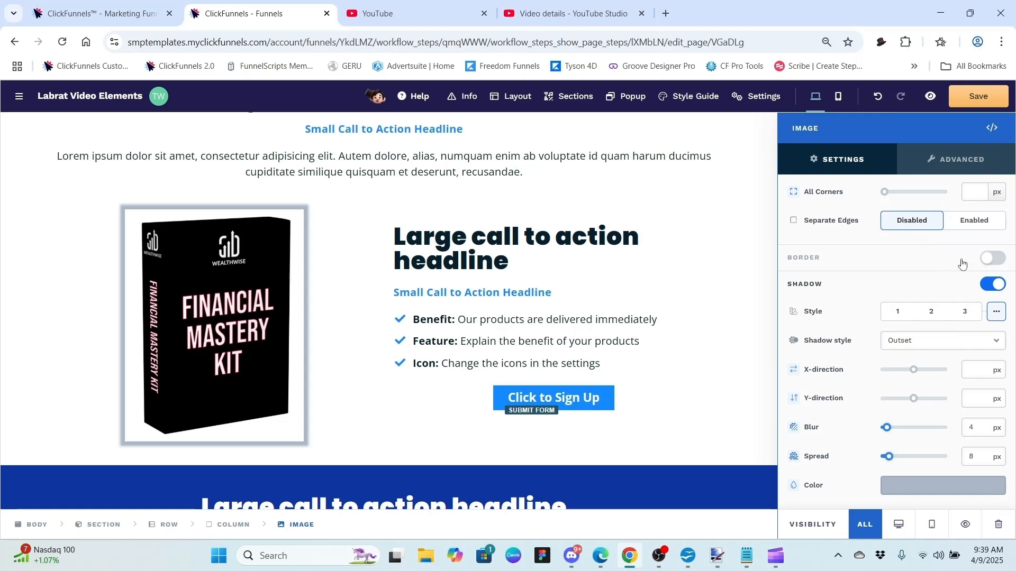
{"action": "left_click", "coordinate": [977, 191]}
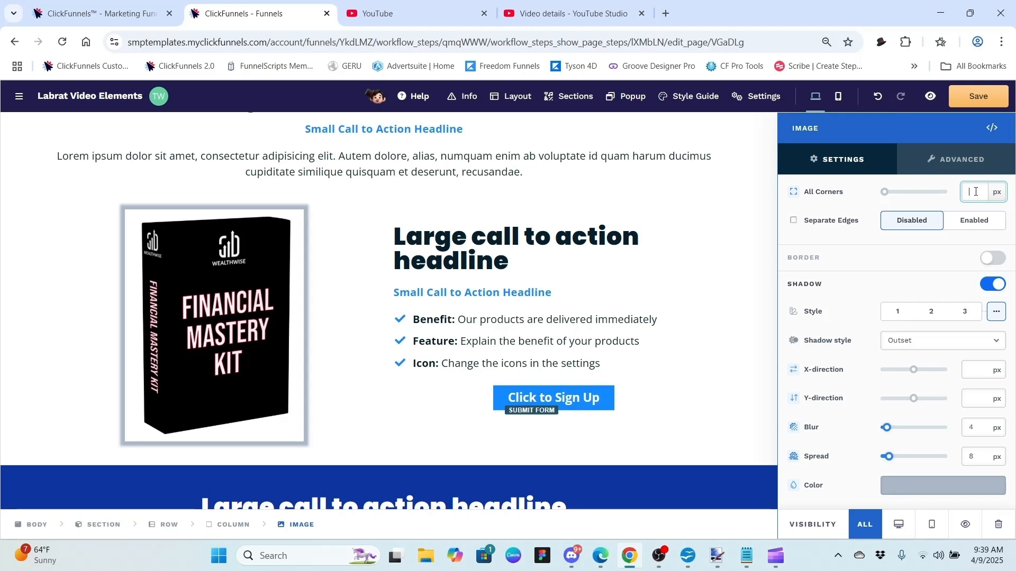
{"action": "type", "text": "10"}
Step: Change the shadow blur from 4 to 5 px and set the spread to 2 px
{"action": "left_click", "coordinate": [984, 425]}
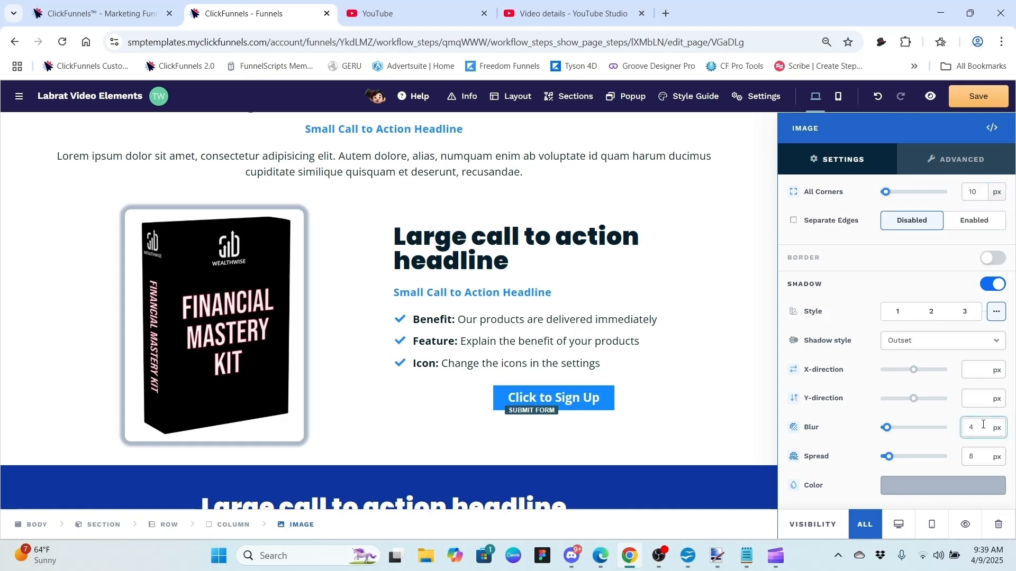
{"action": "key", "text": "BackSpace"}
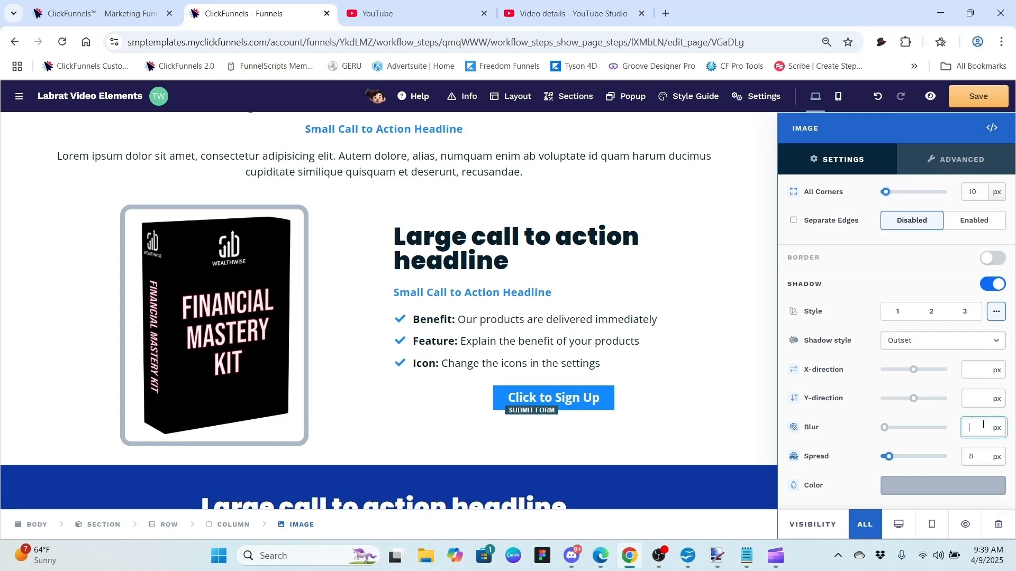
{"action": "type", "text": "5"}
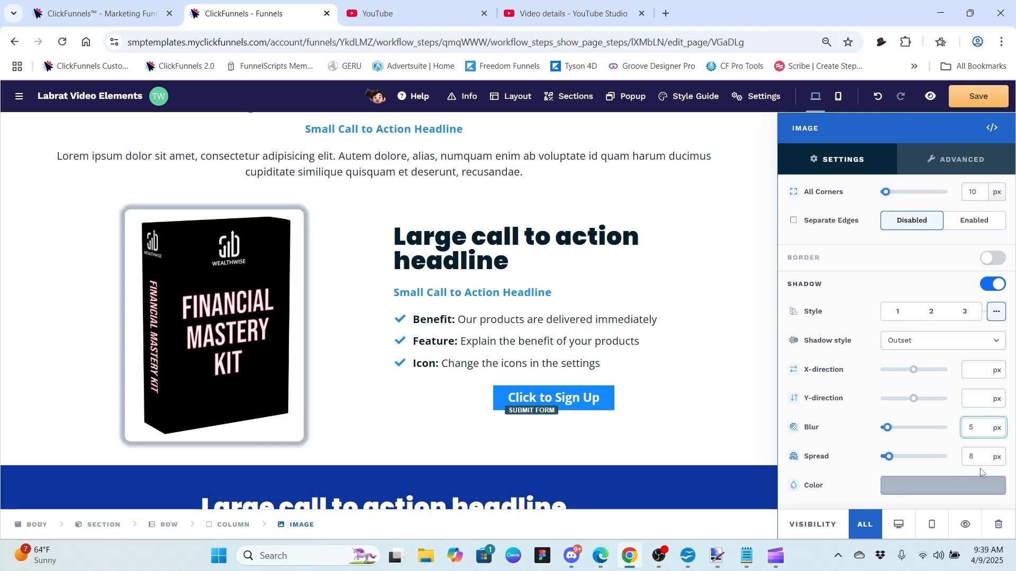
{"action": "left_click", "coordinate": [979, 455]}
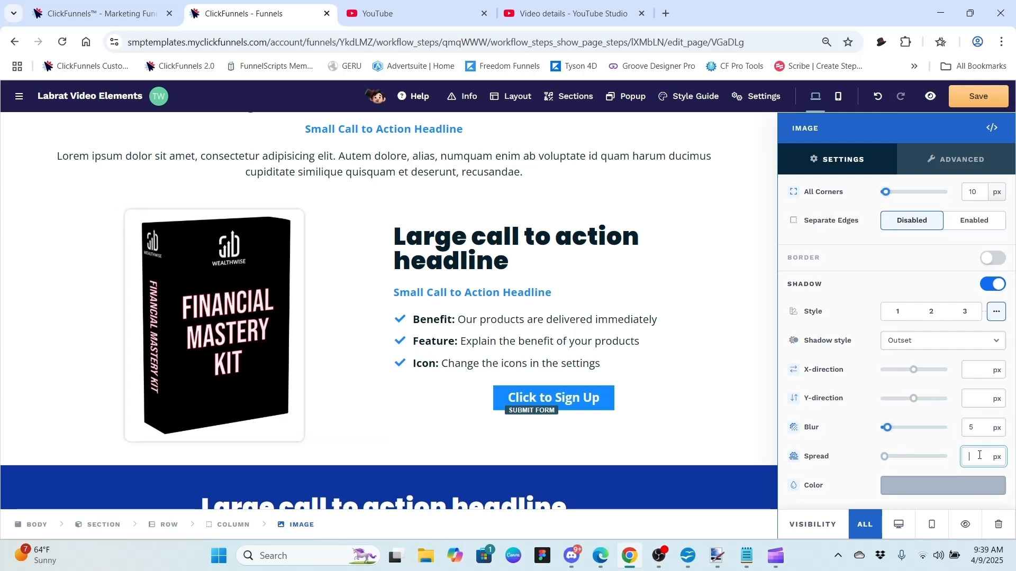
{"action": "type", "text": "2"}
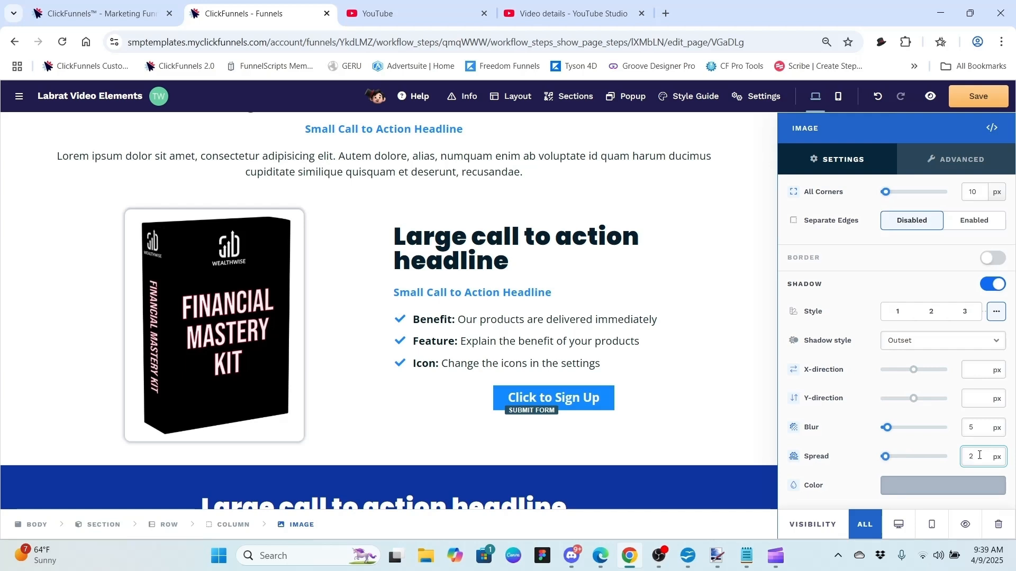
Step: Try a partly transparent, darker blue-grey shadow colour
{"action": "left_click", "coordinate": [934, 484]}
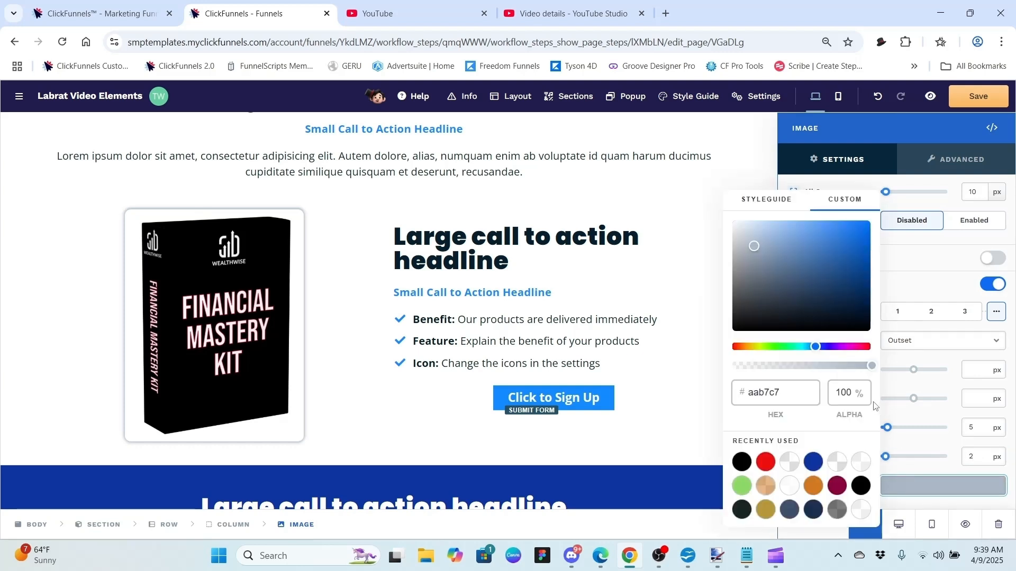
{"action": "left_click_drag", "start_coordinate": [871, 365], "coordinate": [761, 360]}
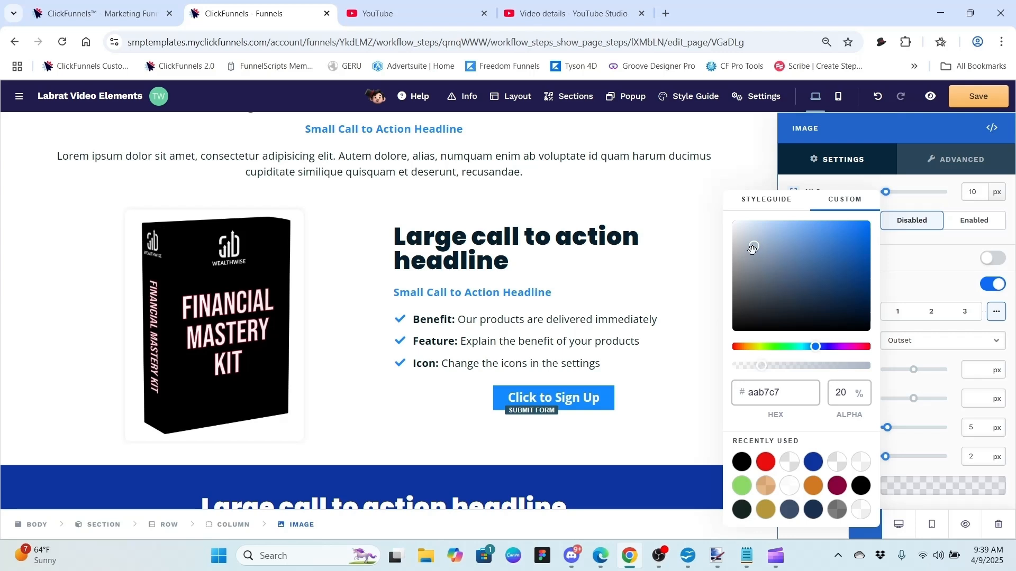
{"action": "mouse_move", "coordinate": [752, 249]}
{"action": "left_mouse_down"}
{"action": "mouse_move", "coordinate": [750, 291]}
{"action": "mouse_move", "coordinate": [812, 268]}
{"action": "mouse_move", "coordinate": [828, 287]}
{"action": "mouse_move", "coordinate": [803, 321]}
{"action": "mouse_move", "coordinate": [765, 286]}
{"action": "mouse_move", "coordinate": [754, 253]}
{"action": "left_mouse_up"}
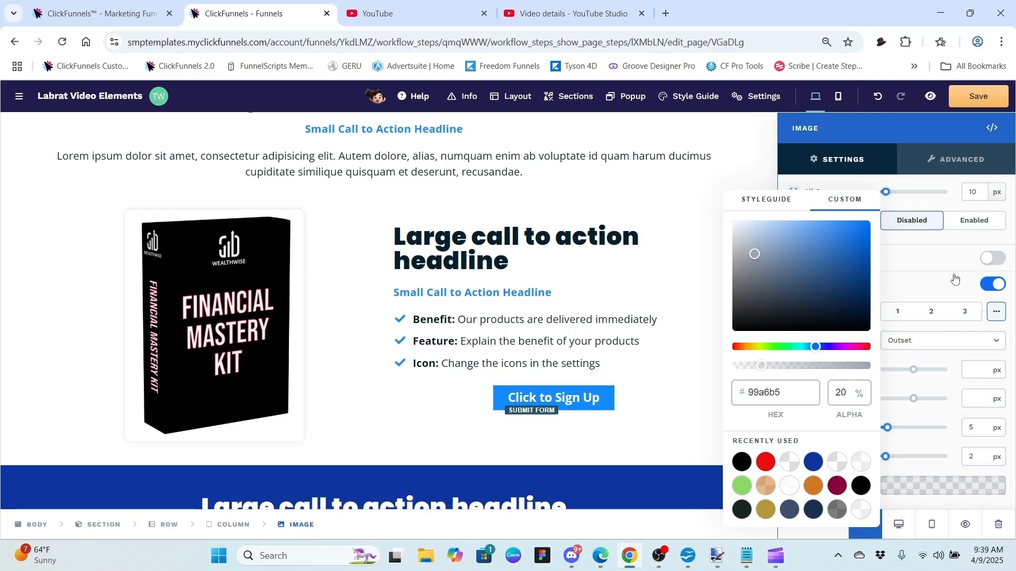
{"action": "left_click", "coordinate": [932, 286]}
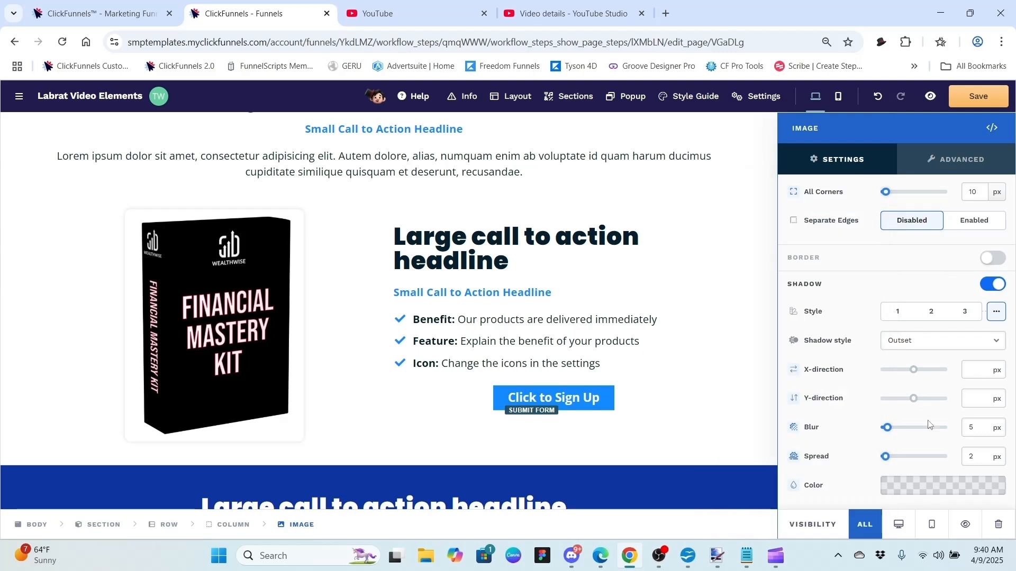
Step: Raise the shadow colour's alpha to 100% so it is fully opaque
{"action": "left_click", "coordinate": [920, 485]}
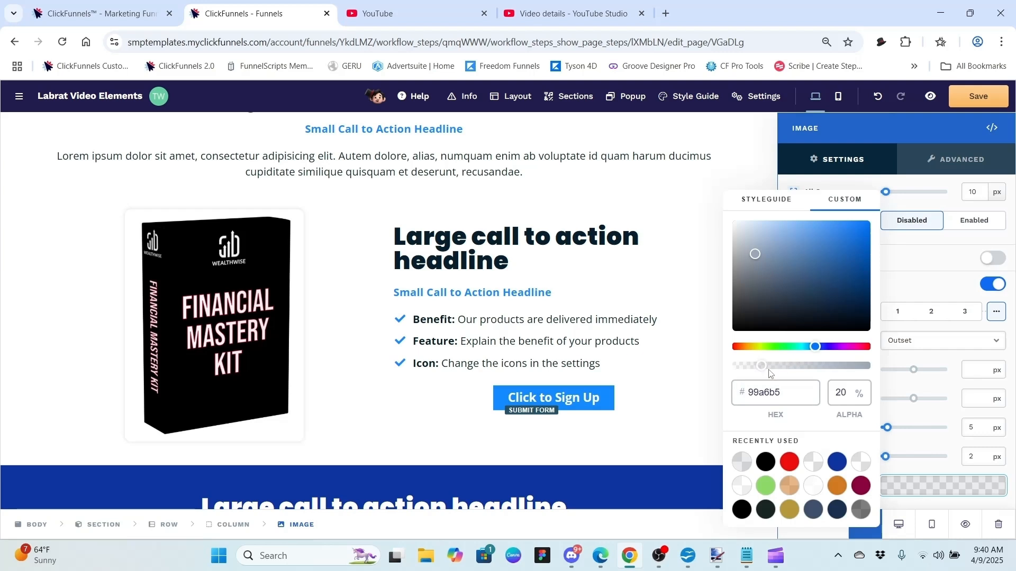
{"action": "left_click_drag", "start_coordinate": [762, 365], "coordinate": [873, 376]}
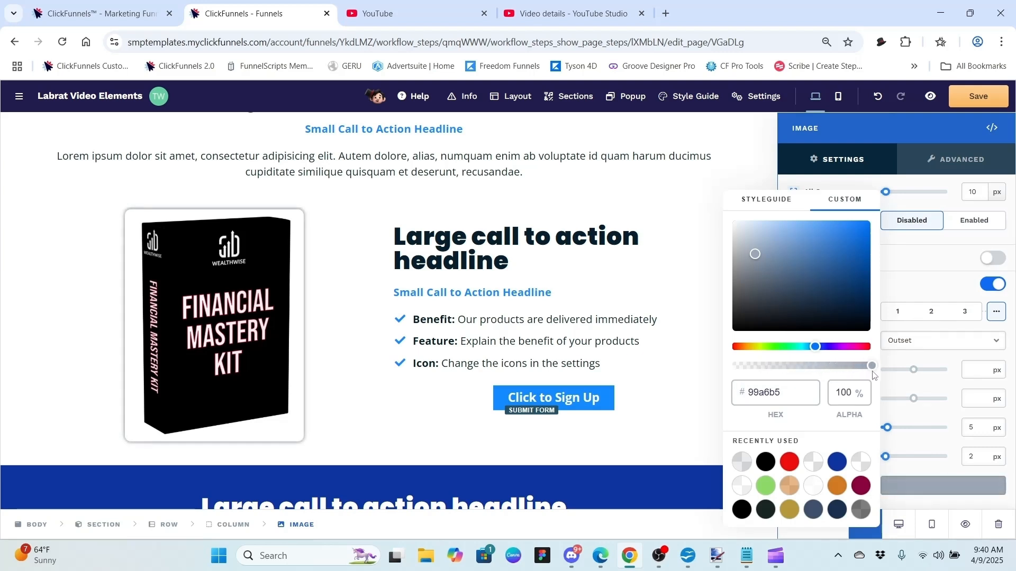
{"action": "left_click", "coordinate": [919, 269]}
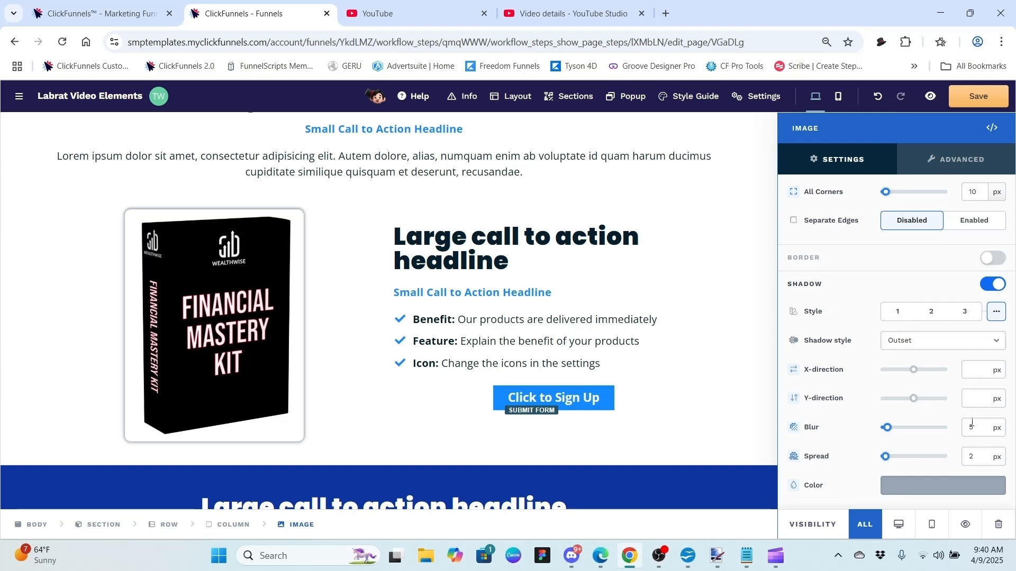
Step: Set the shadow spread to 10 px and return the image corners to 0
{"action": "left_click", "coordinate": [972, 459]}
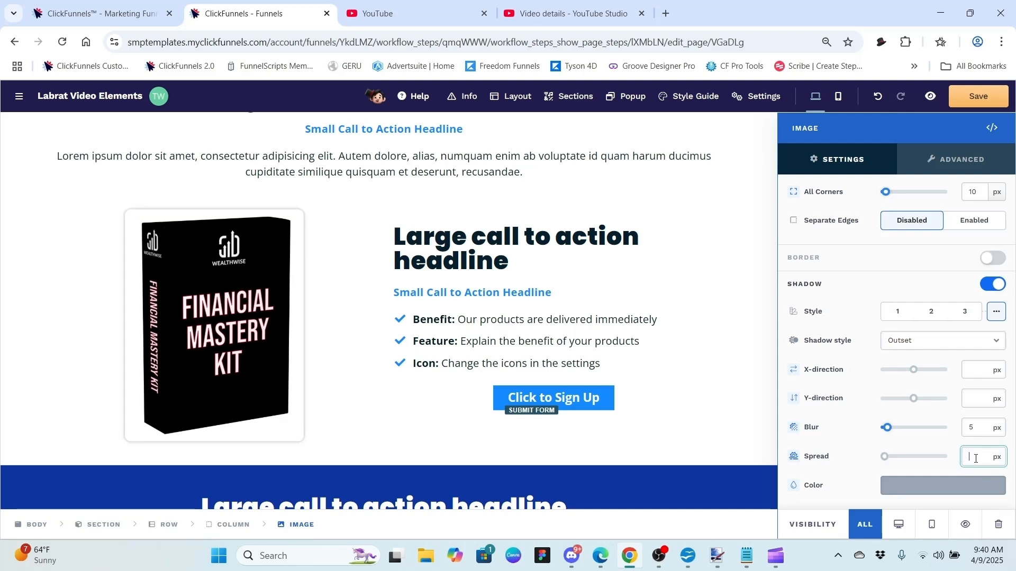
{"action": "type", "text": "5"}
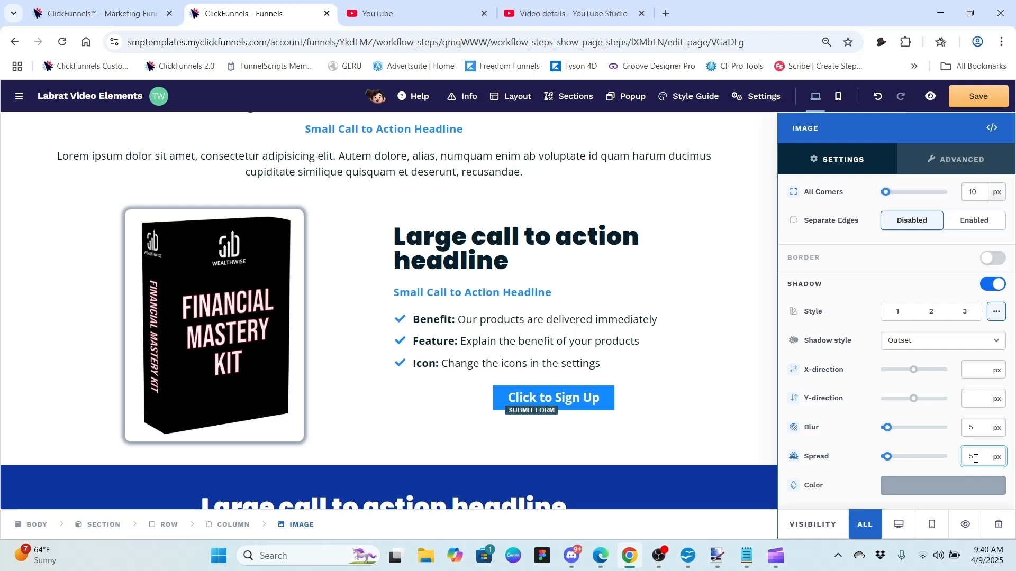
{"action": "type", "text": "10"}
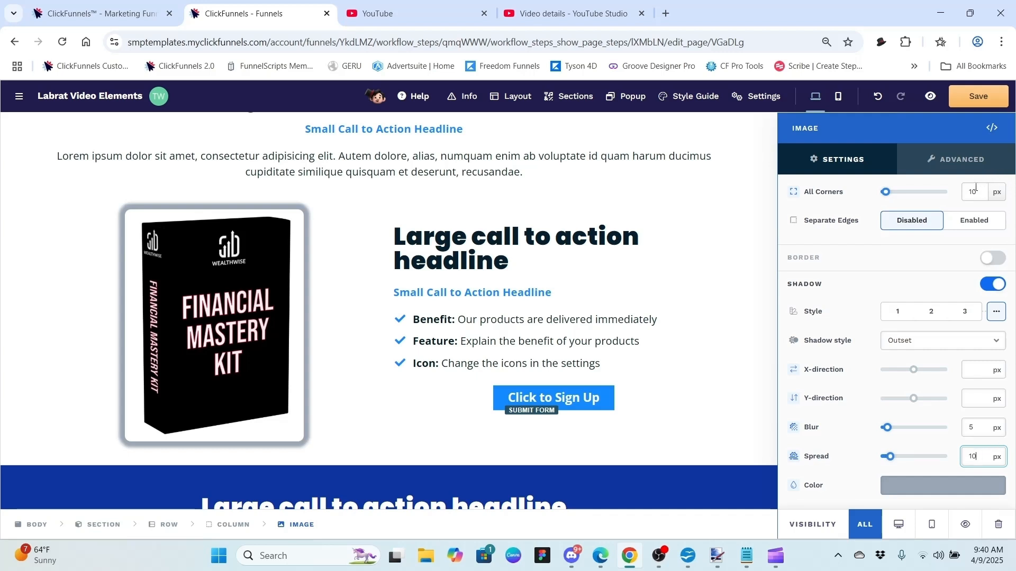
{"action": "left_click_drag", "start_coordinate": [883, 193], "coordinate": [866, 196]}
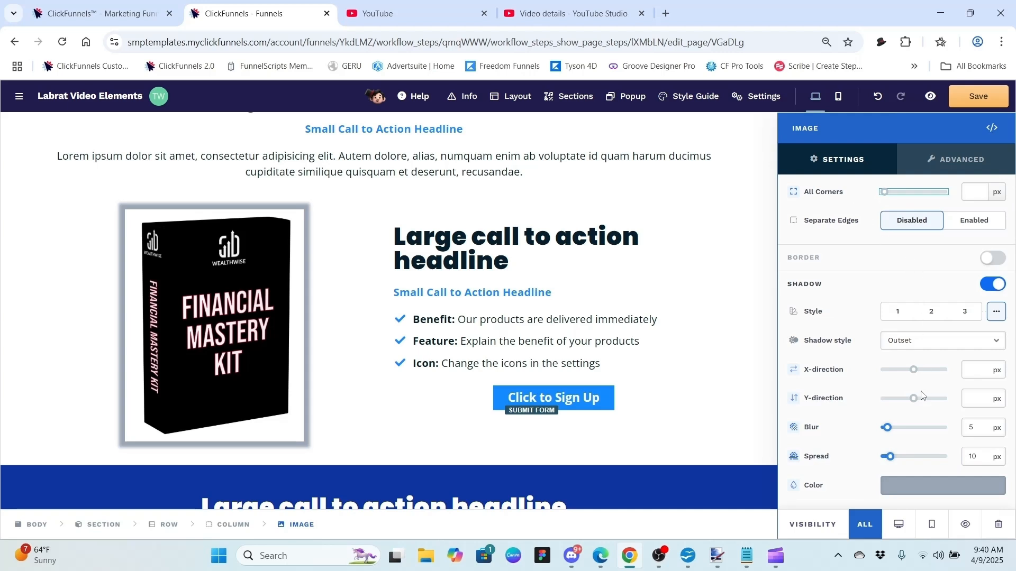
Step: Offset the shadow 5 px in the X direction and 5 px in the Y direction
{"action": "left_click", "coordinate": [972, 369]}
{"action": "type", "text": "5"}
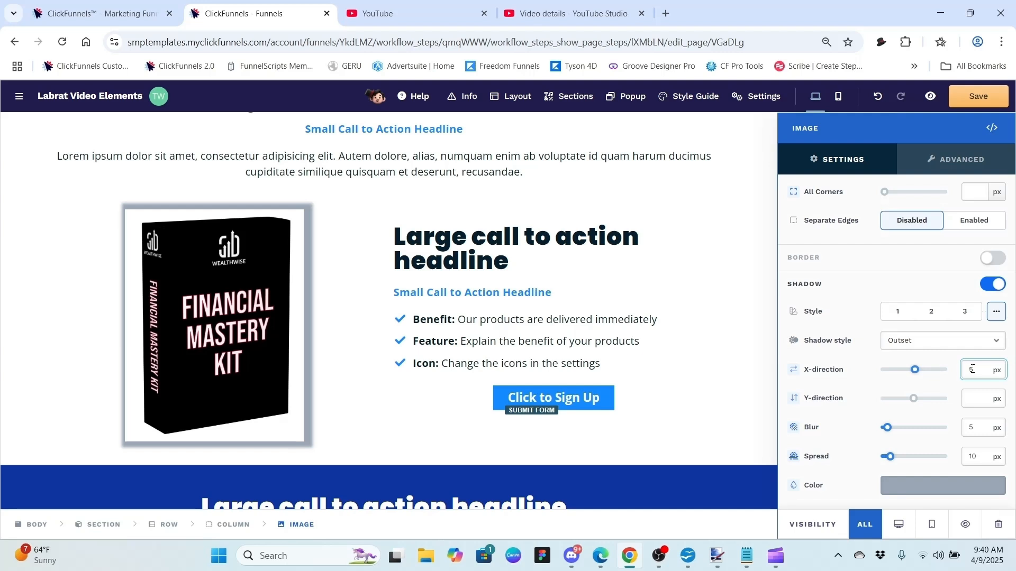
{"action": "left_click", "coordinate": [977, 397]}
{"action": "type", "text": "5"}
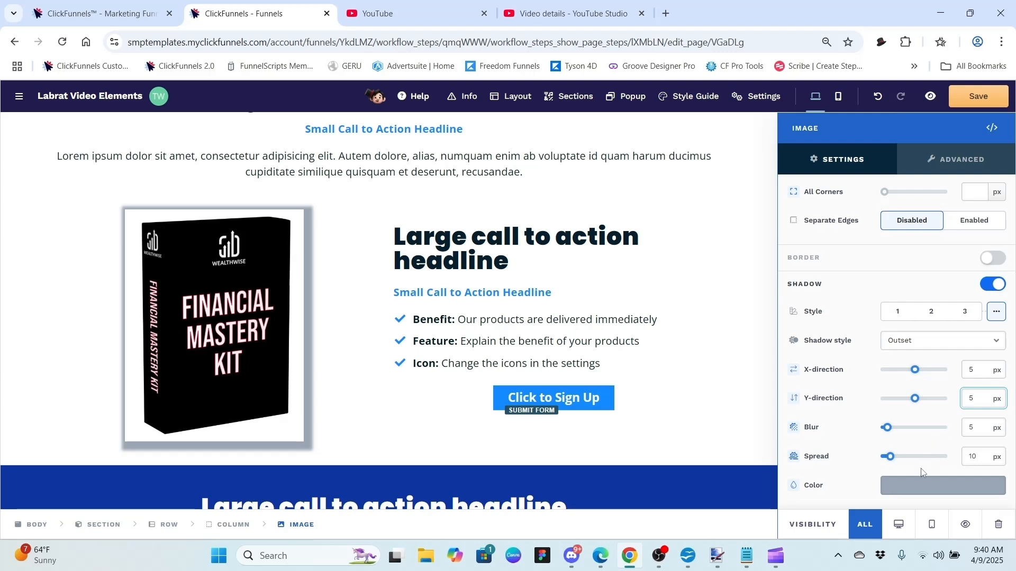
Step: Make the shadow colour black 000000 at about 31% alpha
{"action": "left_click", "coordinate": [919, 488]}
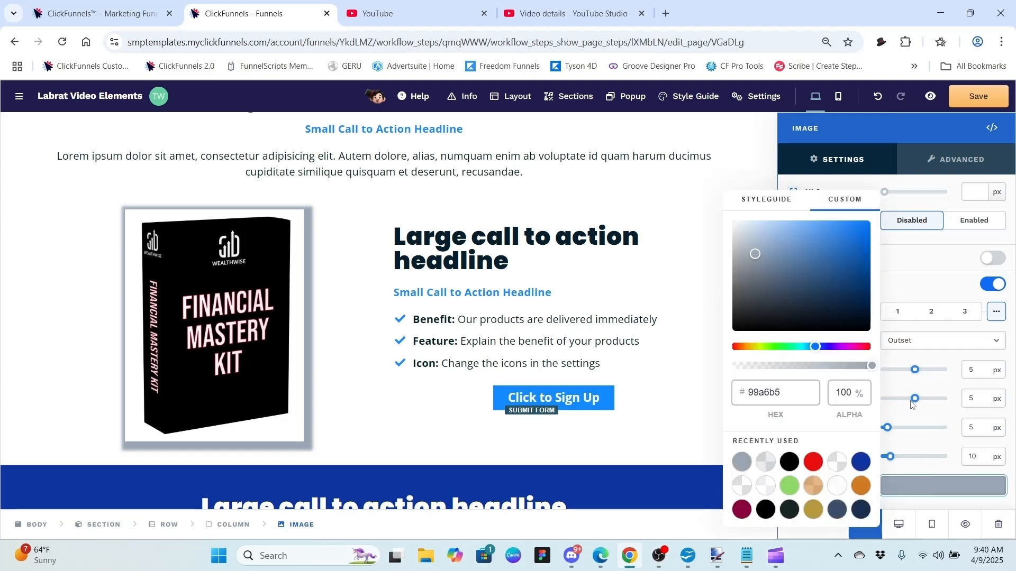
{"action": "left_click_drag", "start_coordinate": [786, 301], "coordinate": [739, 350]}
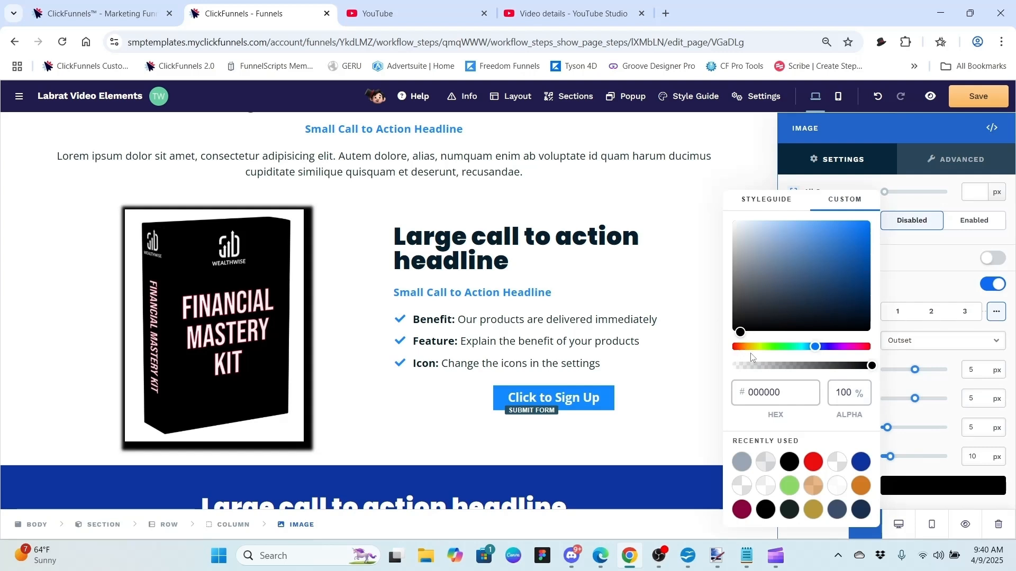
{"action": "left_click_drag", "start_coordinate": [872, 366], "coordinate": [777, 369]}
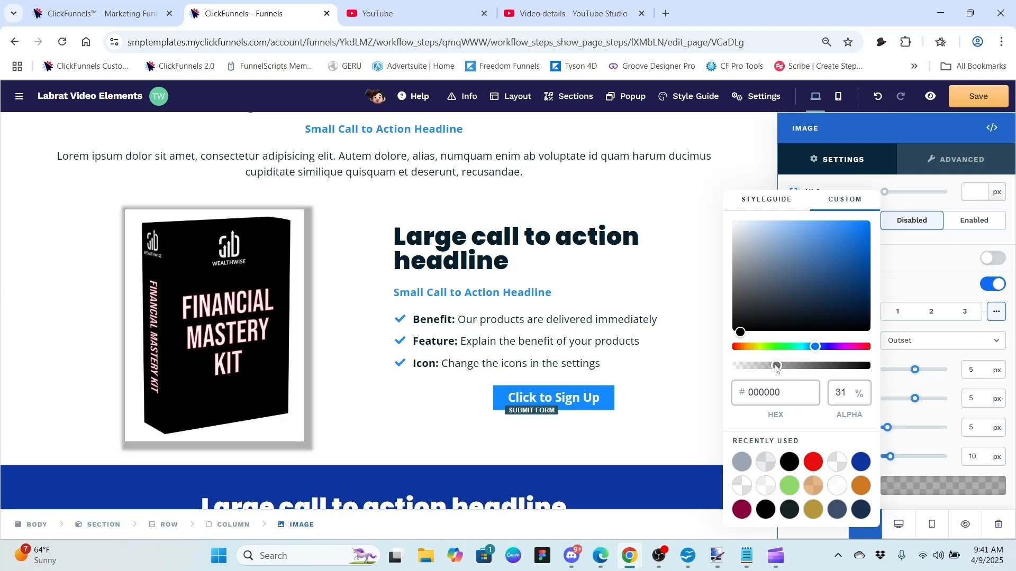
{"action": "left_click", "coordinate": [949, 363]}
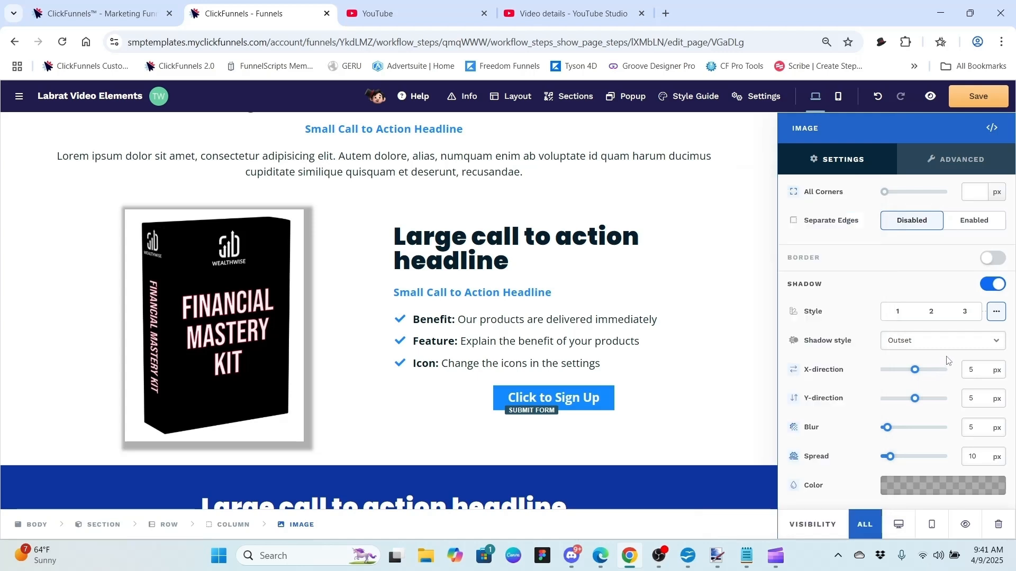
Step: Try shadow offsets X 10 and -10 with Y 15, then switch the shadow off
{"action": "left_click", "coordinate": [981, 369]}
{"action": "type", "text": "10"}
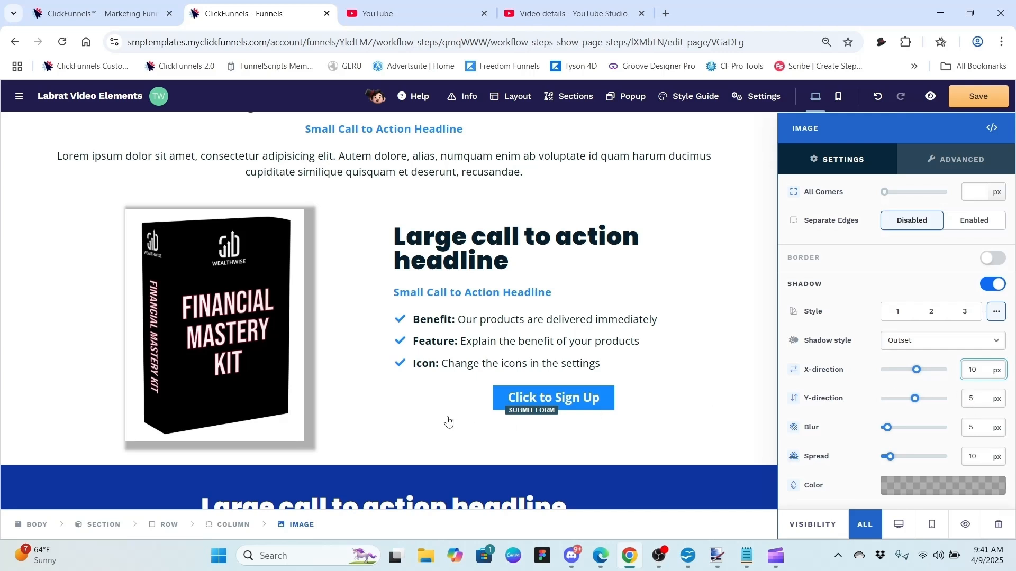
{"action": "left_click", "coordinate": [976, 402]}
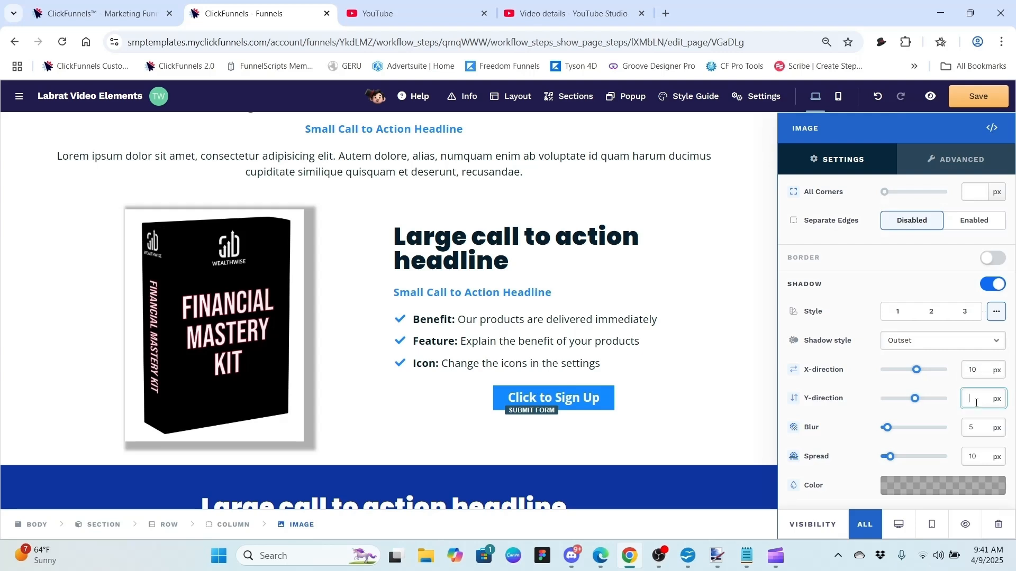
{"action": "type", "text": "15"}
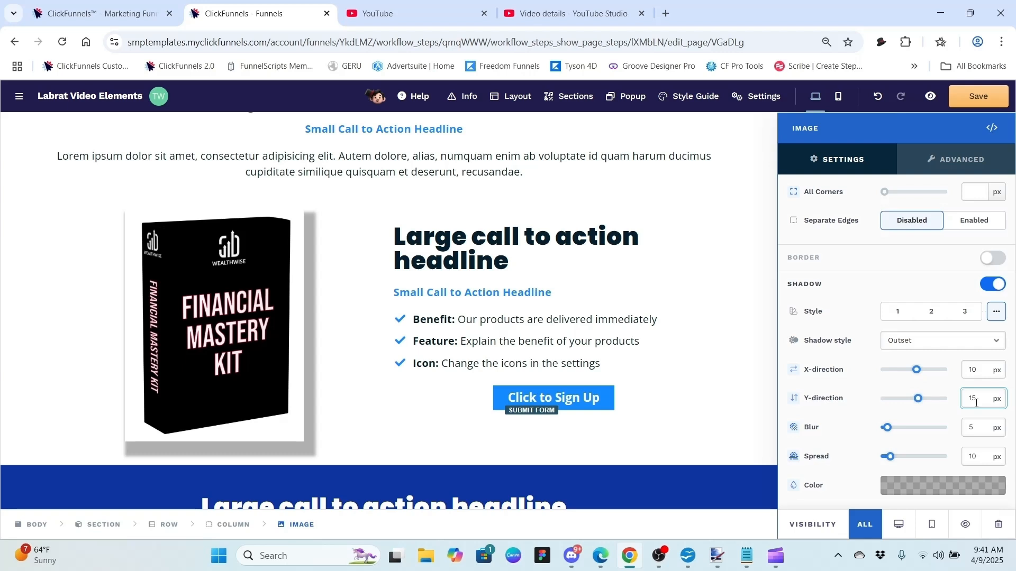
{"action": "left_click", "coordinate": [965, 372]}
{"action": "type", "text": "-"}
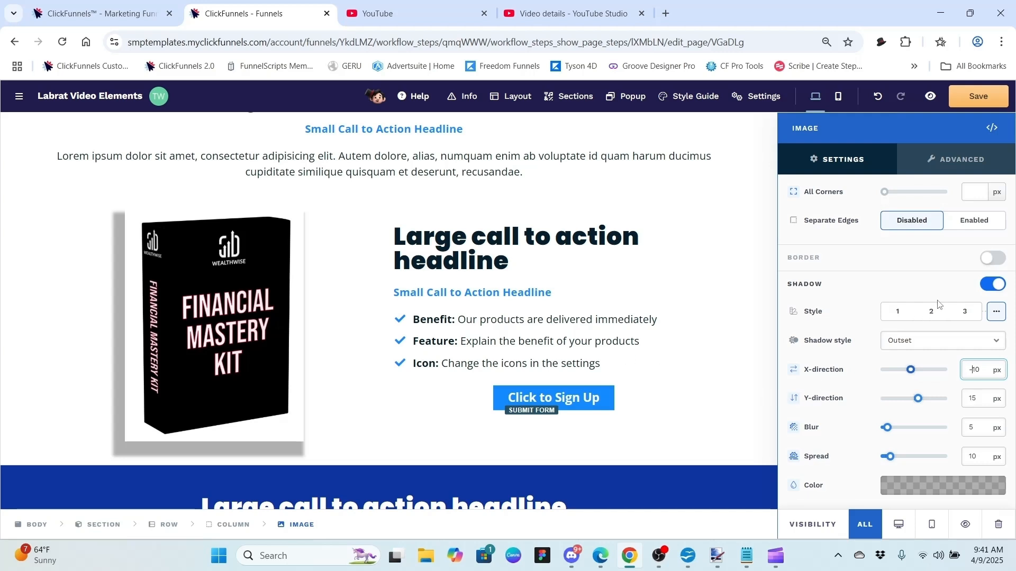
{"action": "left_click", "coordinate": [989, 285]}
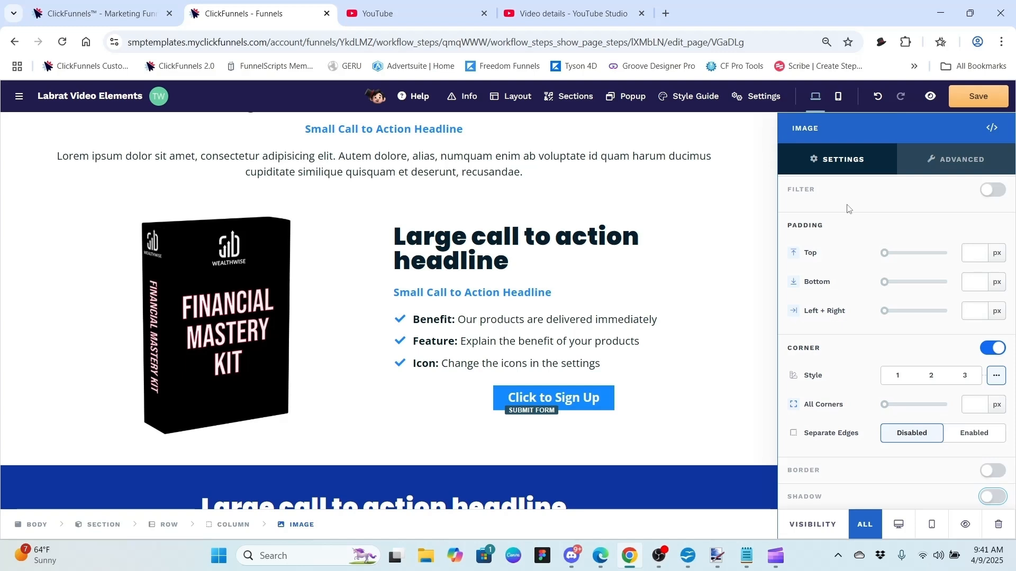
Step: Close the Image panel, save the page, and scroll down to the blue section
{"action": "left_click", "coordinate": [703, 256]}
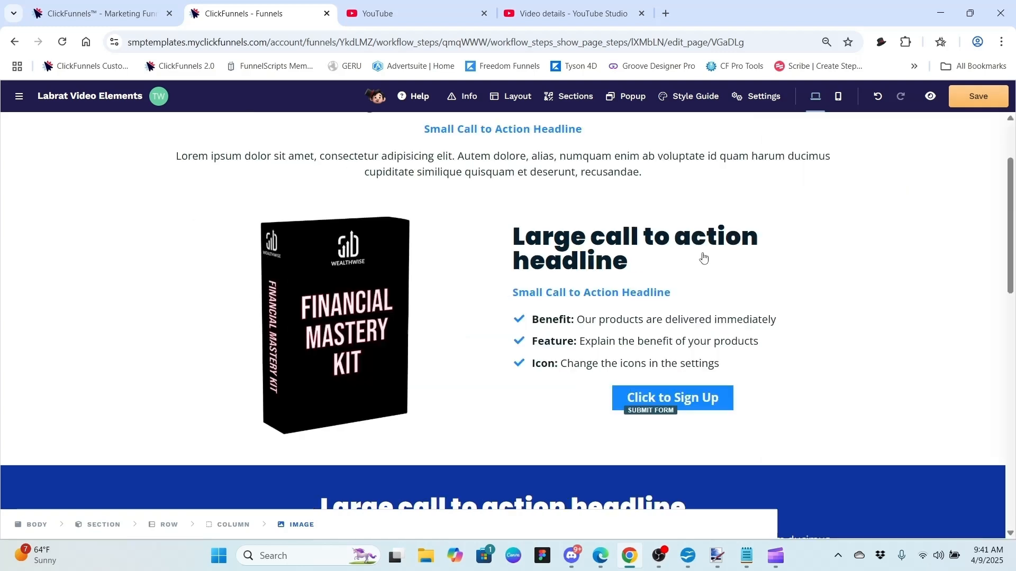
{"action": "left_click", "coordinate": [983, 97]}
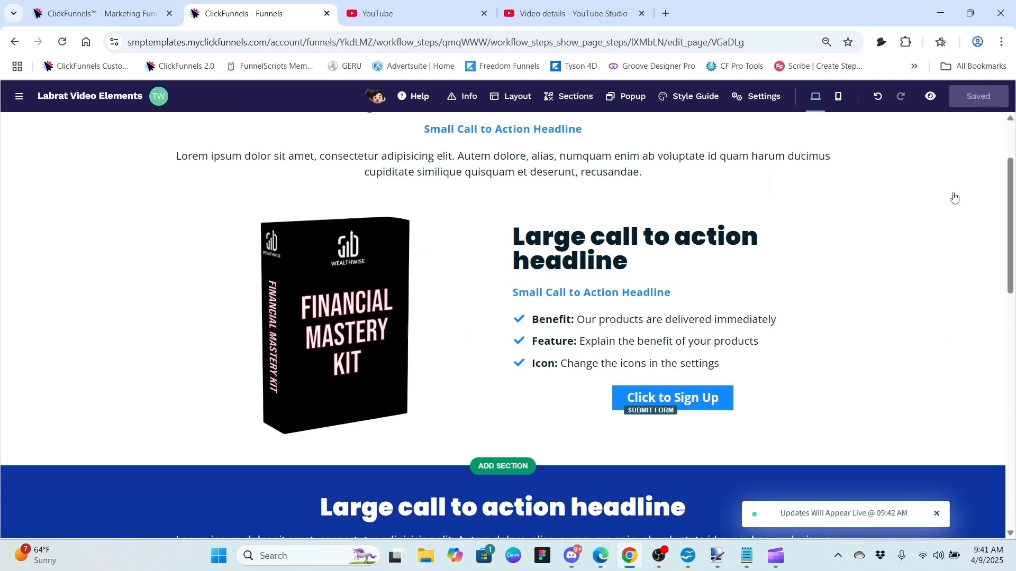
{"action": "left_click_drag", "start_coordinate": [1012, 166], "coordinate": [1012, 276]}
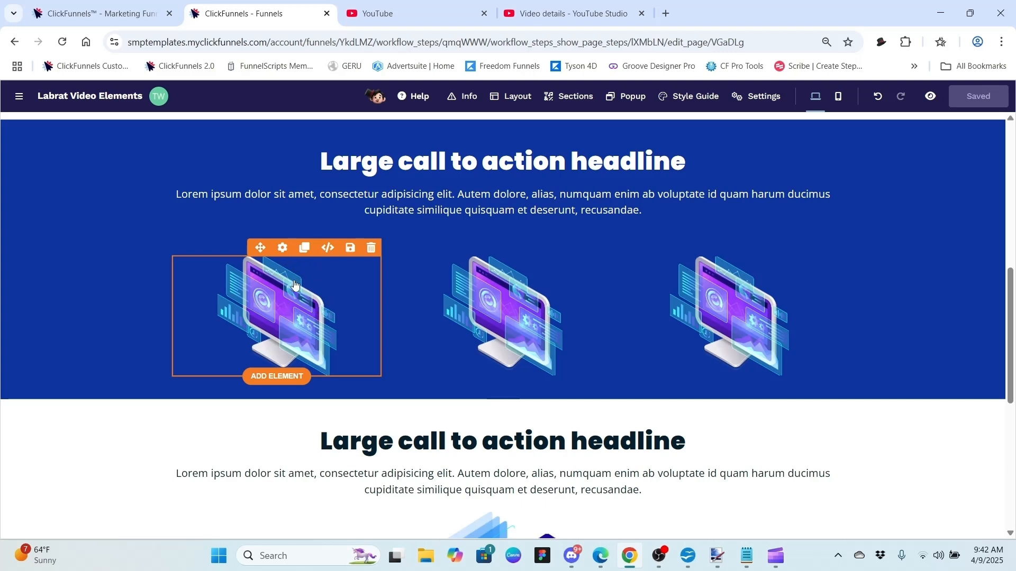
{"action": "left_click", "coordinate": [305, 247]}
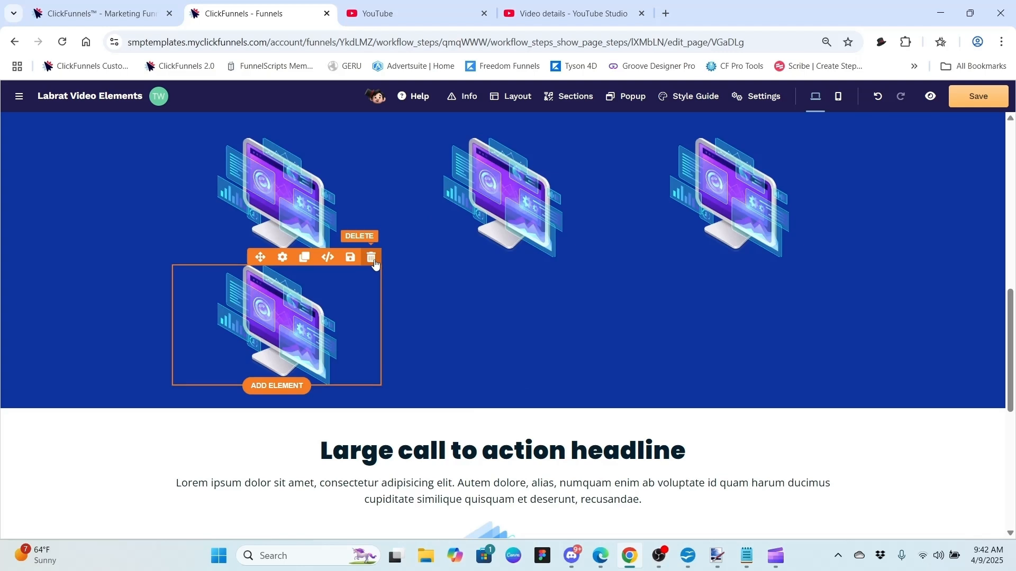
{"action": "left_click", "coordinate": [372, 258]}
Step: Swap the middle monitor illustration for the isometric bar-chart image from the gallery
{"action": "left_click", "coordinate": [514, 206]}
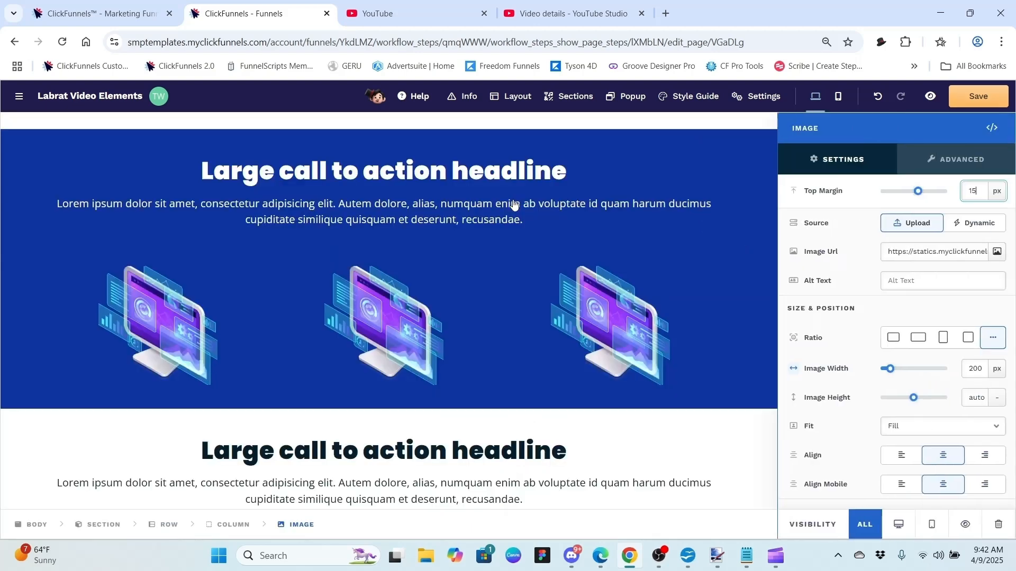
{"action": "left_click", "coordinate": [997, 253]}
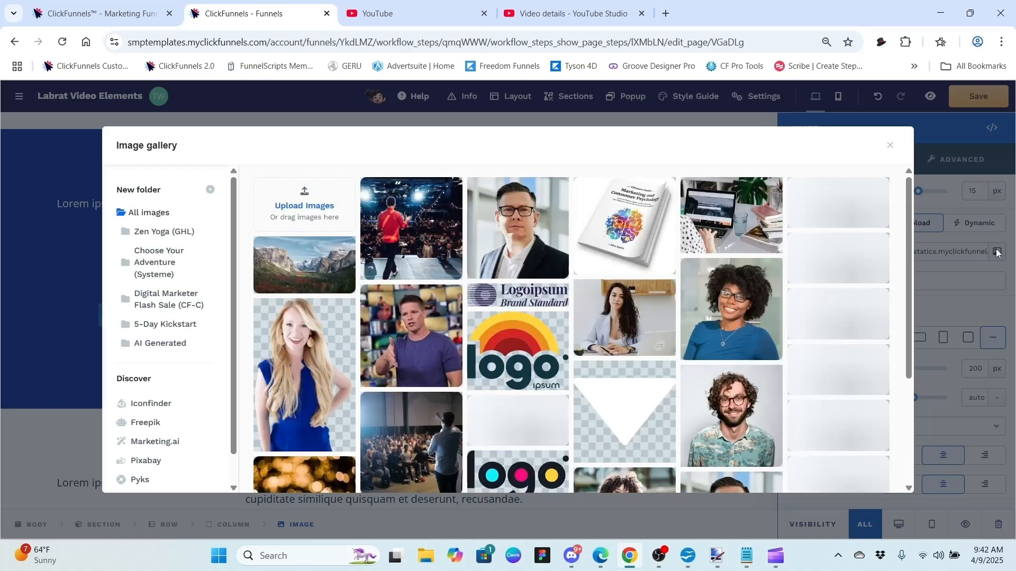
{"action": "left_click", "coordinate": [853, 253]}
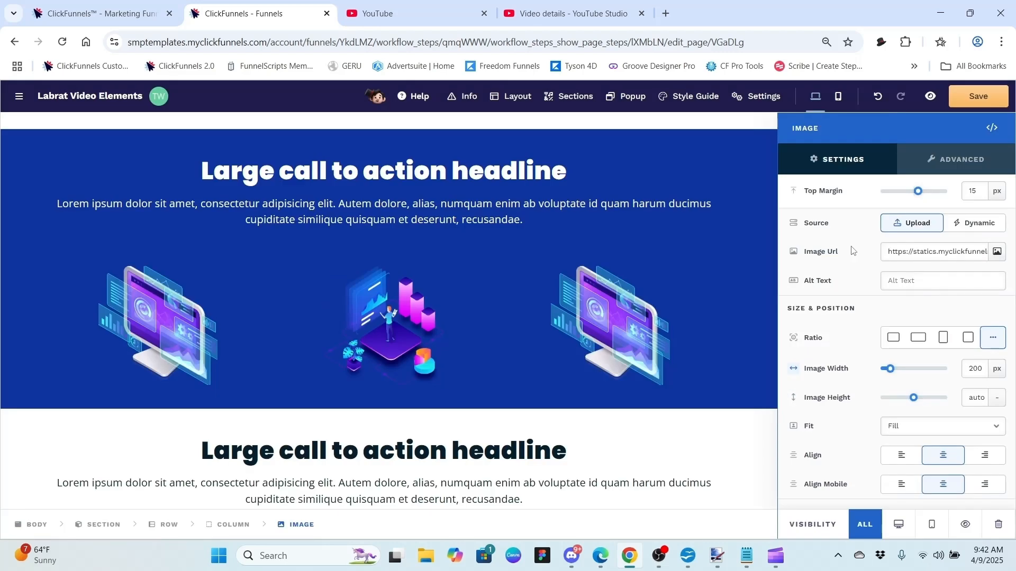
{"action": "left_click", "coordinate": [722, 312]}
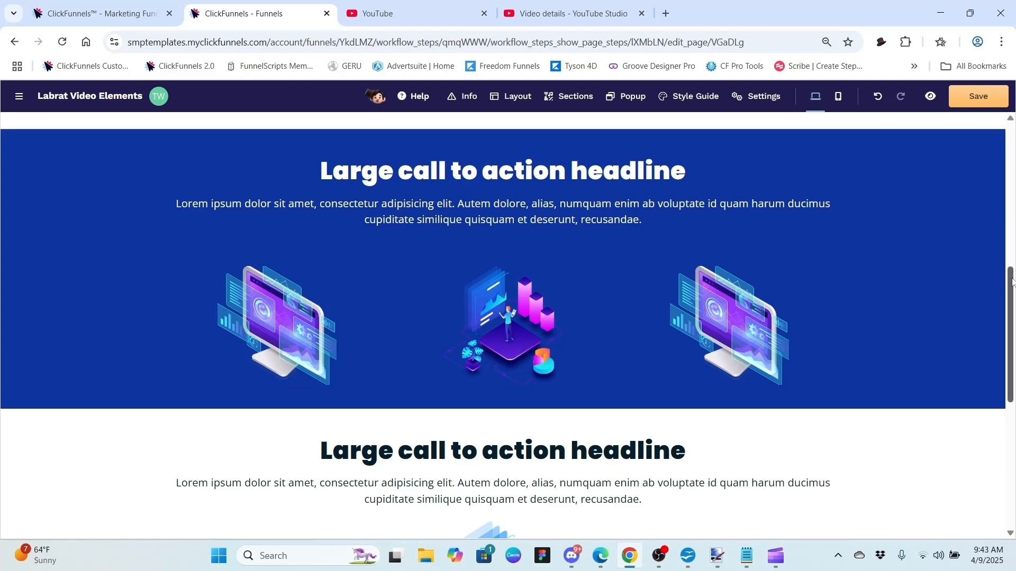
{"action": "left_click_drag", "start_coordinate": [1009, 280], "coordinate": [1011, 367]}
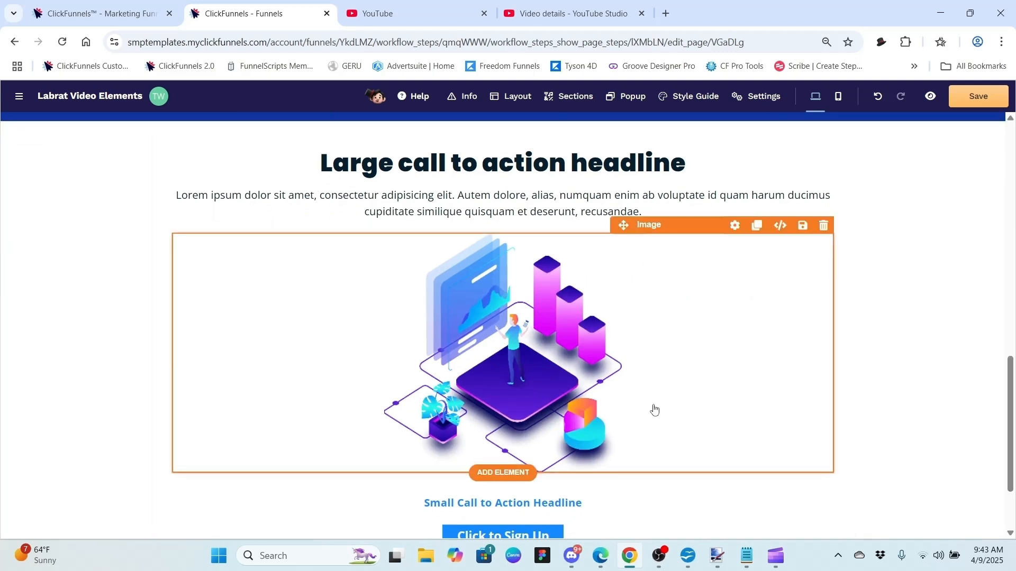
Step: Delete the chart illustration's Image Url so a grey placeholder shows
{"action": "left_click", "coordinate": [735, 226]}
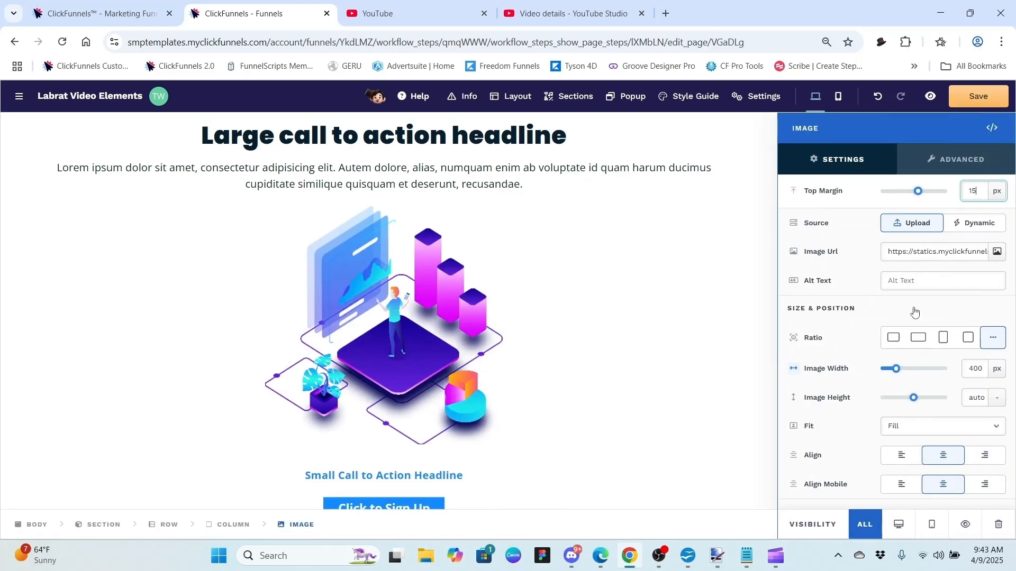
{"action": "left_click", "coordinate": [928, 251]}
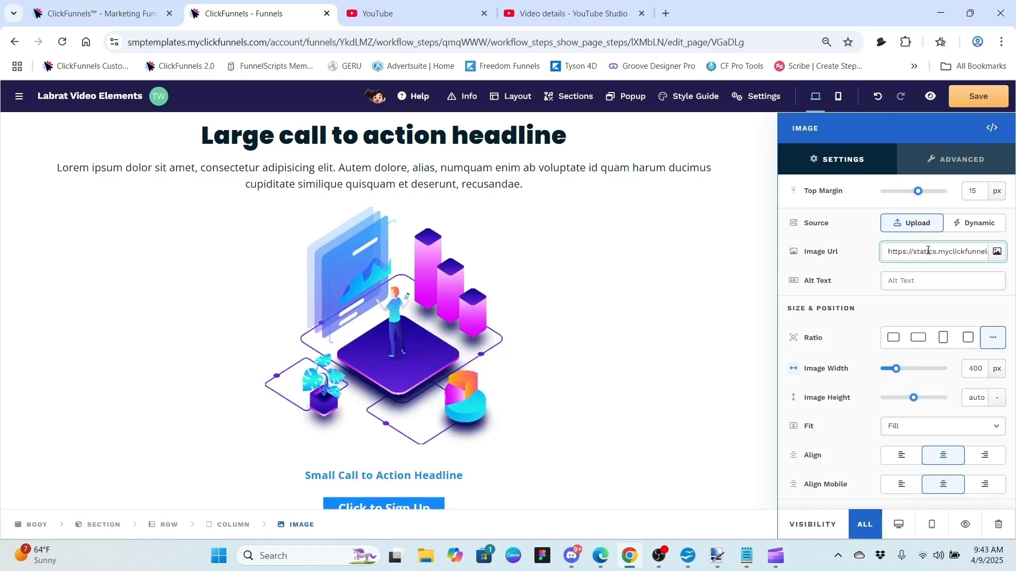
{"action": "key", "text": "ctrl+a"}
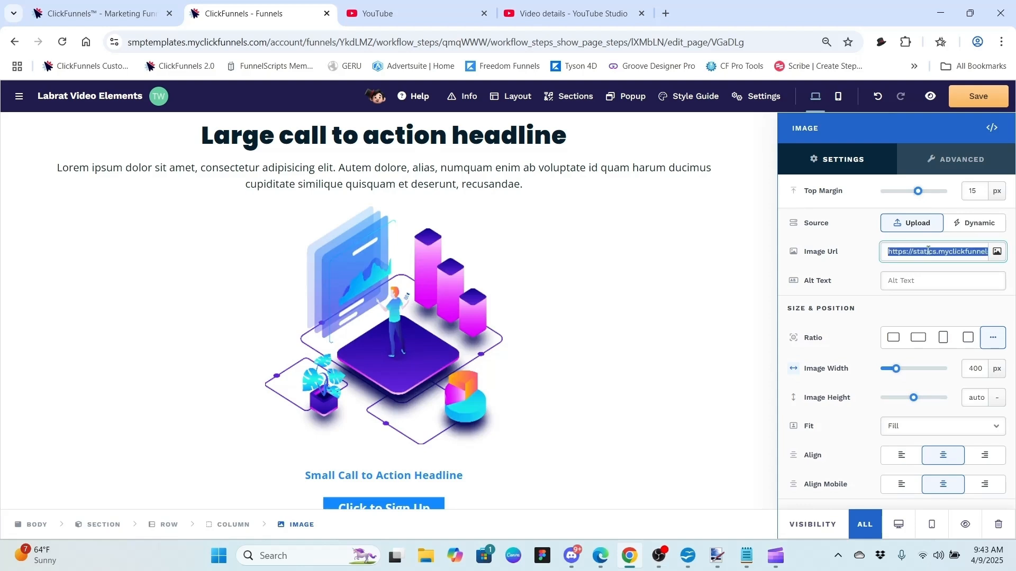
{"action": "key", "text": "BackSpace"}
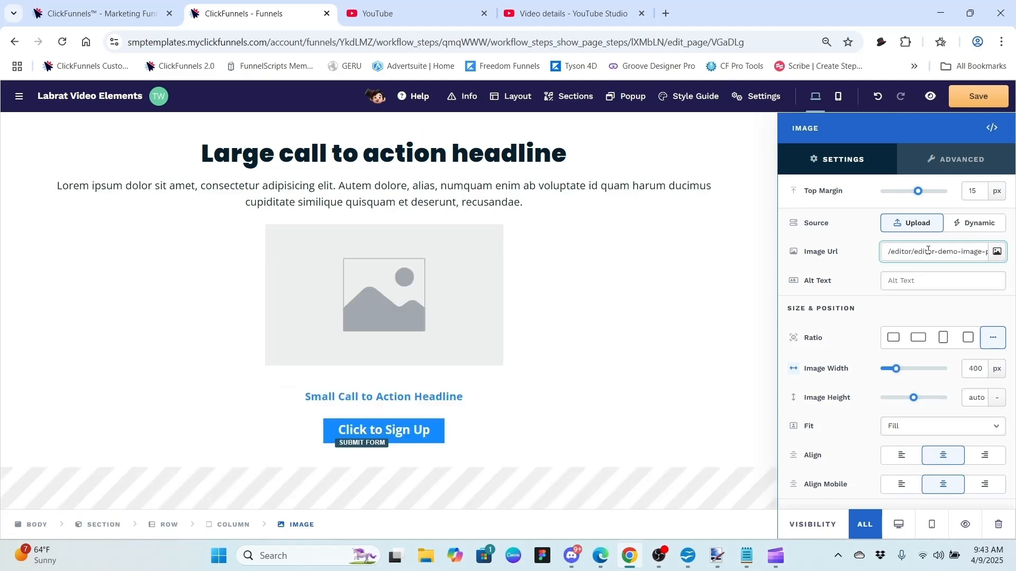
{"action": "left_click", "coordinate": [631, 297]}
{"action": "left_click", "coordinate": [631, 298]}
Step: Switch the placeholder's width unit to % and stretch it to 100%
{"action": "mouse_move", "coordinate": [588, 249]}
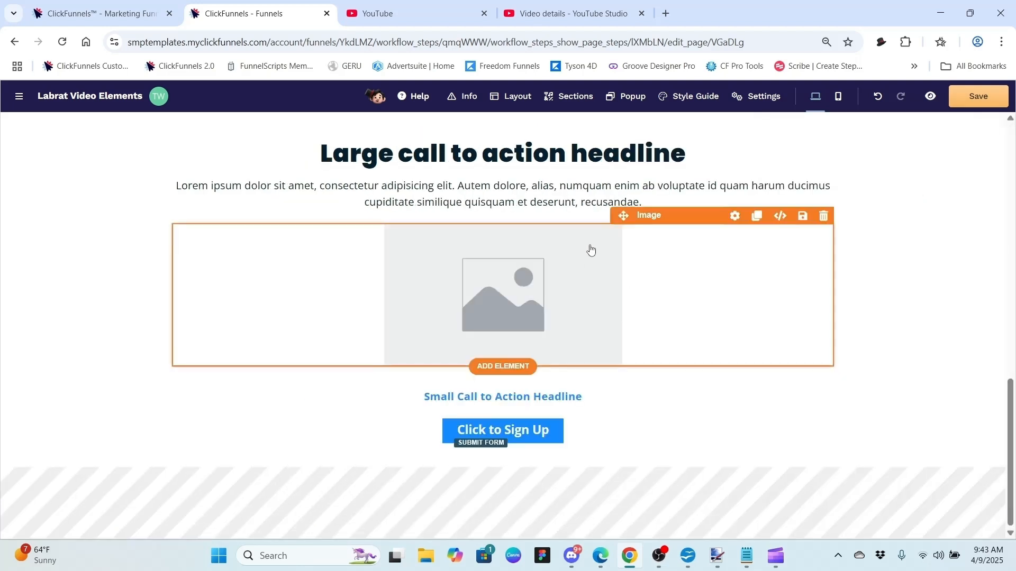
{"action": "left_click", "coordinate": [734, 216]}
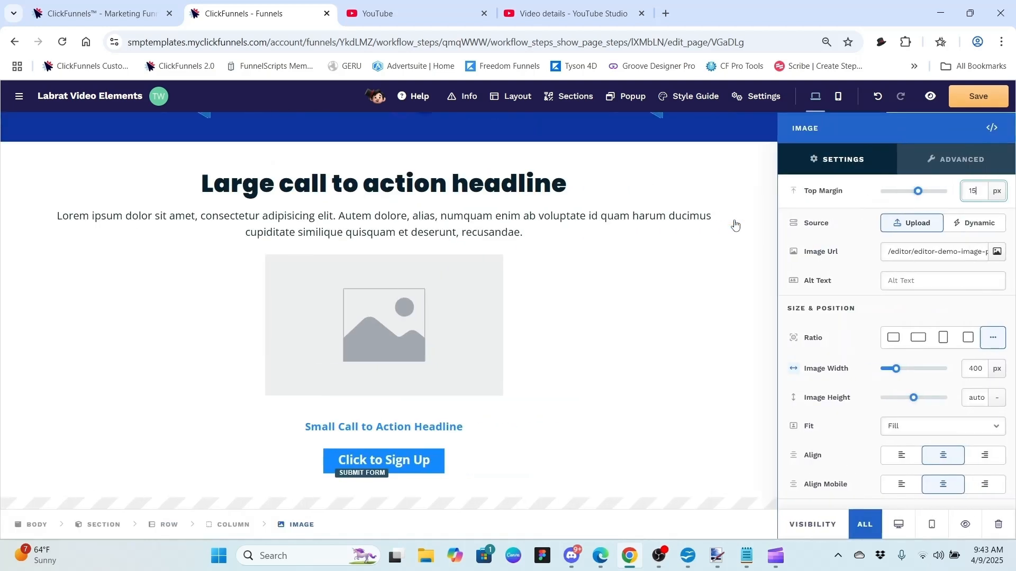
{"action": "left_click", "coordinate": [998, 370]}
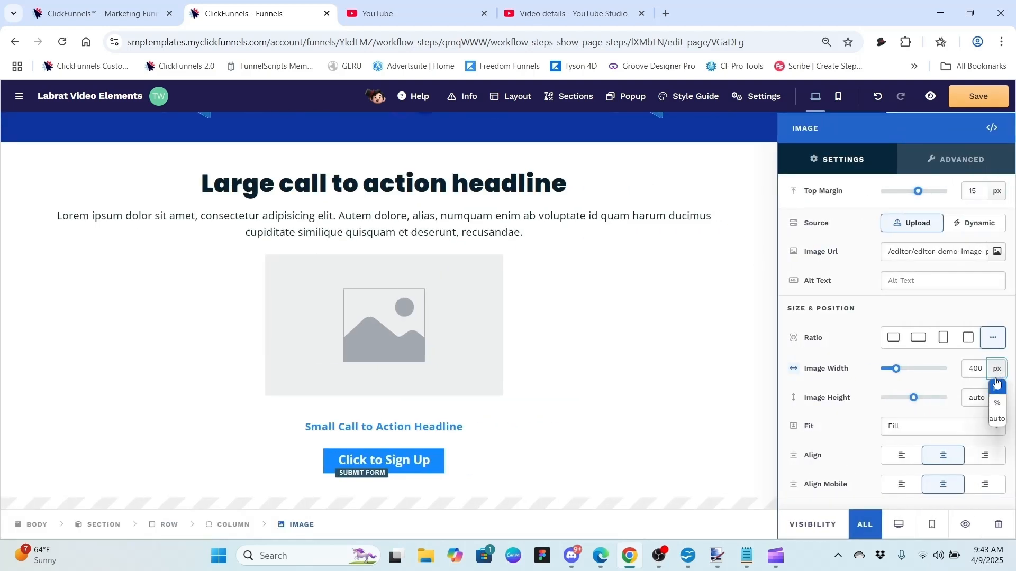
{"action": "left_click", "coordinate": [998, 404]}
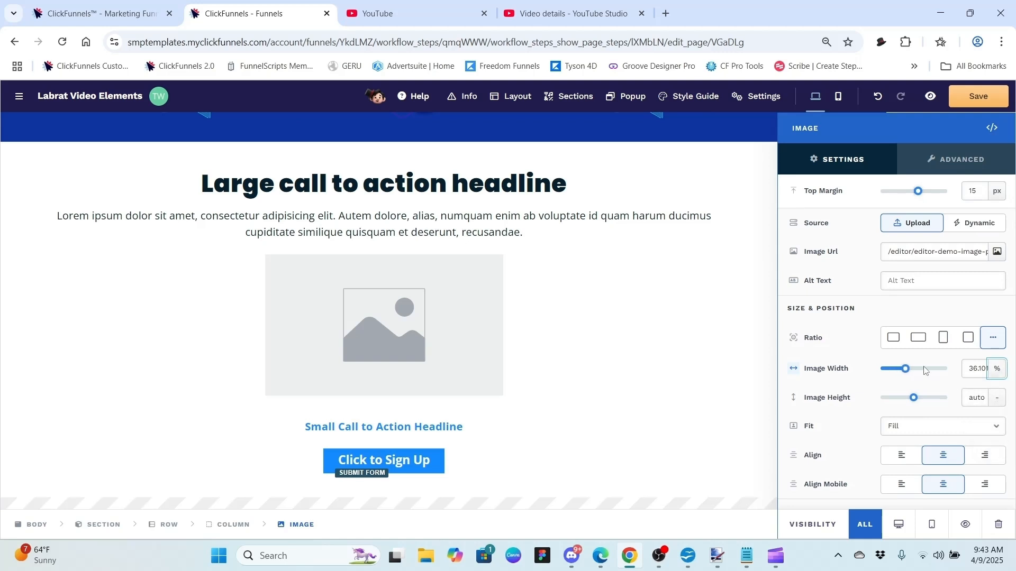
{"action": "left_click_drag", "start_coordinate": [905, 369], "coordinate": [961, 376]}
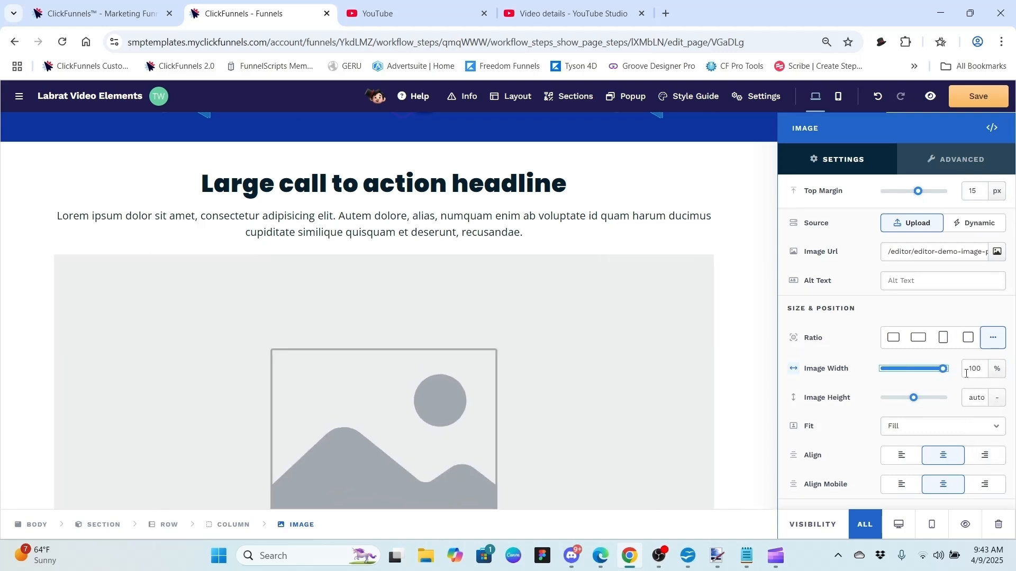
{"action": "left_click", "coordinate": [753, 258]}
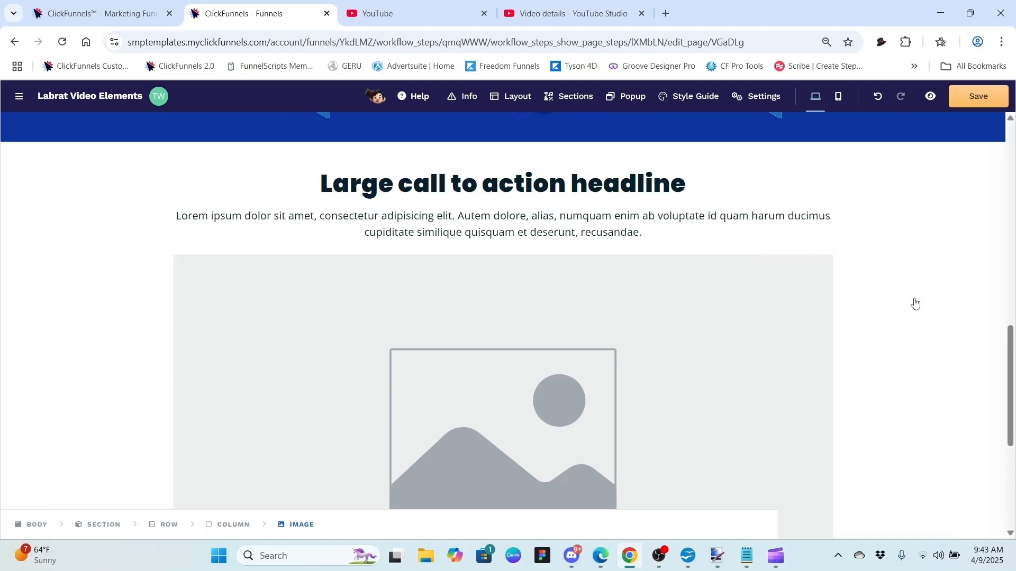
{"action": "left_click_drag", "start_coordinate": [1011, 378], "coordinate": [998, 418]}
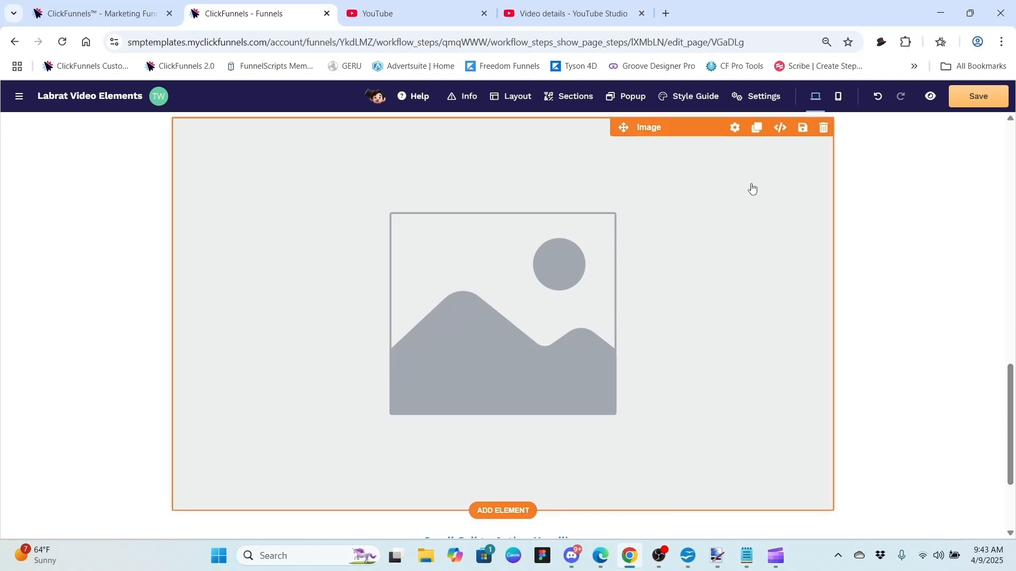
{"action": "left_click", "coordinate": [735, 132]}
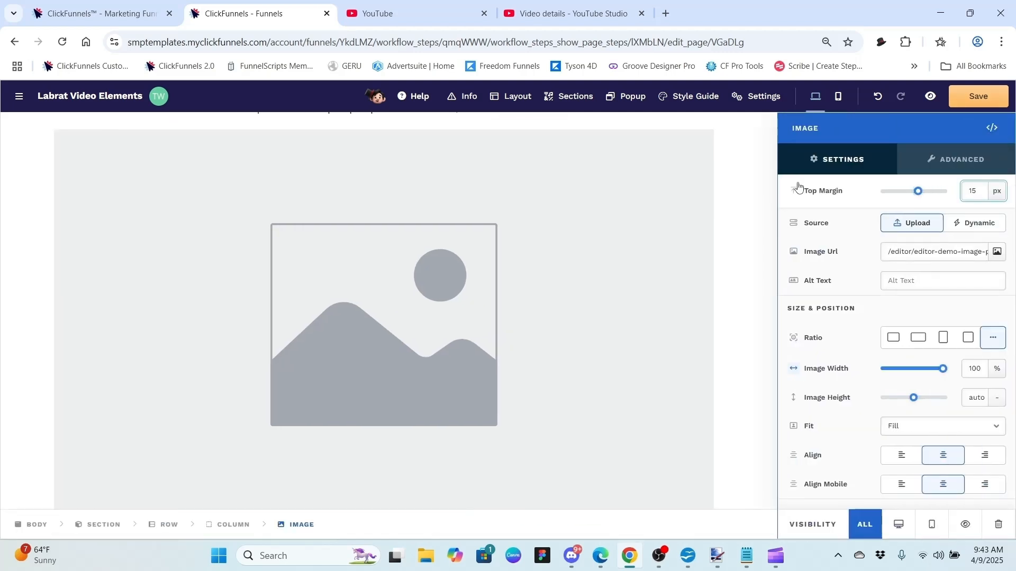
Step: Fill the placeholder with the isometric calculator illustration from the Image gallery
{"action": "left_click", "coordinate": [1003, 253]}
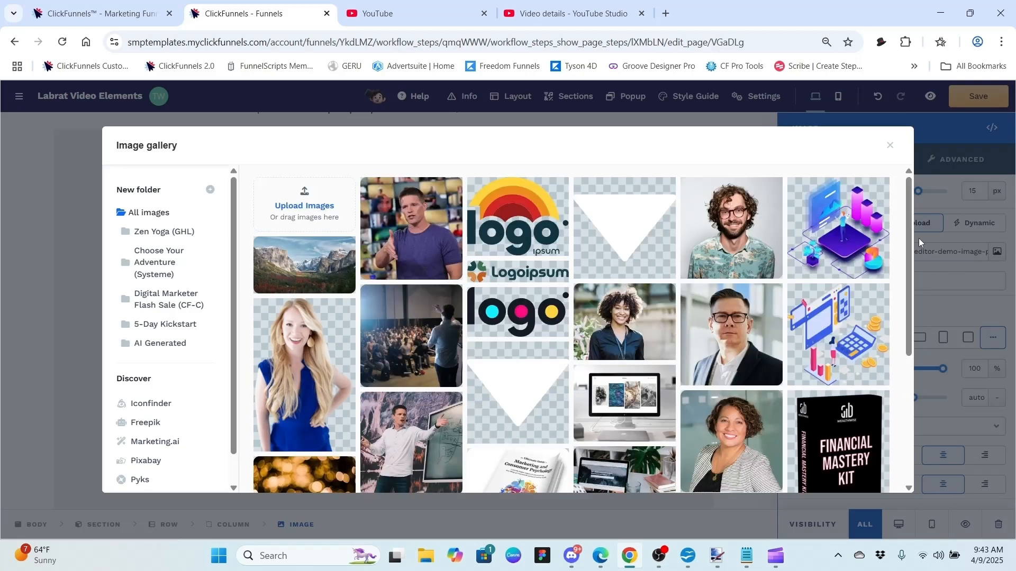
{"action": "mouse_move", "coordinate": [909, 235]}
{"action": "left_mouse_down"}
{"action": "mouse_move", "coordinate": [915, 357]}
{"action": "mouse_move", "coordinate": [914, 254]}
{"action": "left_mouse_up"}
{"action": "left_click", "coordinate": [873, 262]}
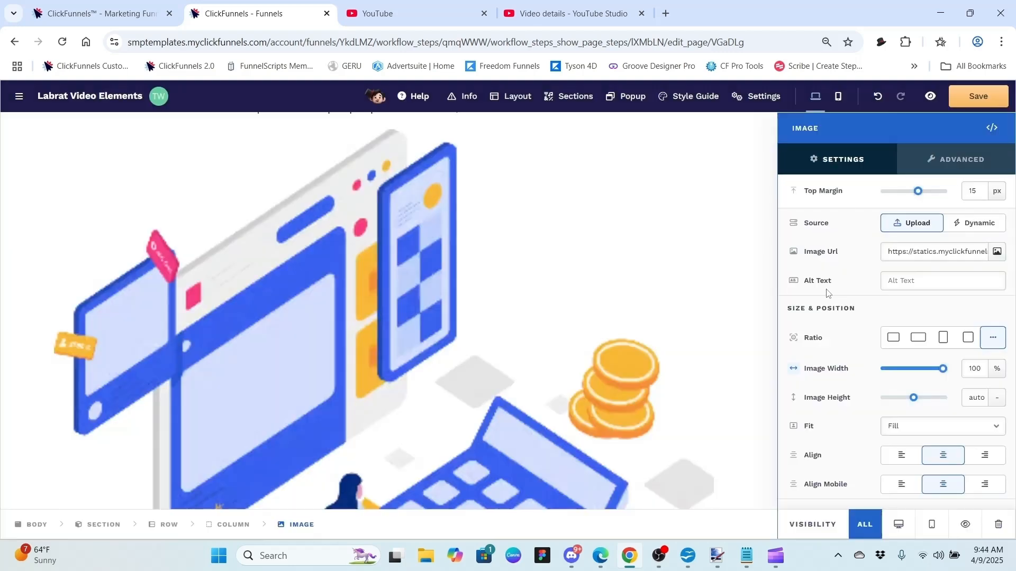
Step: Set the illustration's width unit back to px and make it 400 px wide
{"action": "left_click", "coordinate": [1001, 376]}
{"action": "left_click", "coordinate": [1001, 392]}
{"action": "left_click_drag", "start_coordinate": [914, 374], "coordinate": [896, 370]}
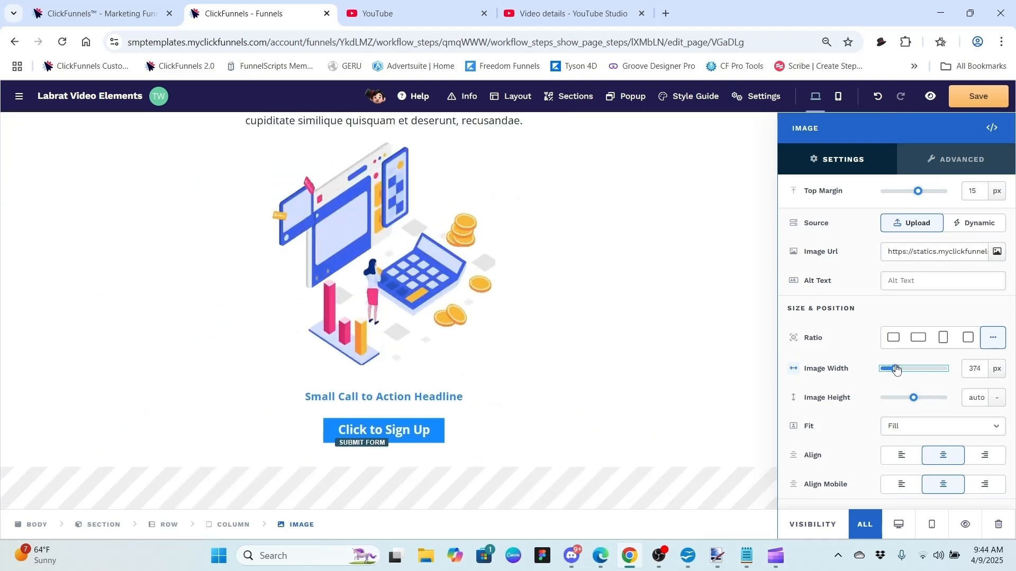
{"action": "left_click", "coordinate": [979, 365]}
{"action": "key", "text": "BackSpace"}
{"action": "key", "text": "BackSpace"}
{"action": "key", "text": "BackSpace"}
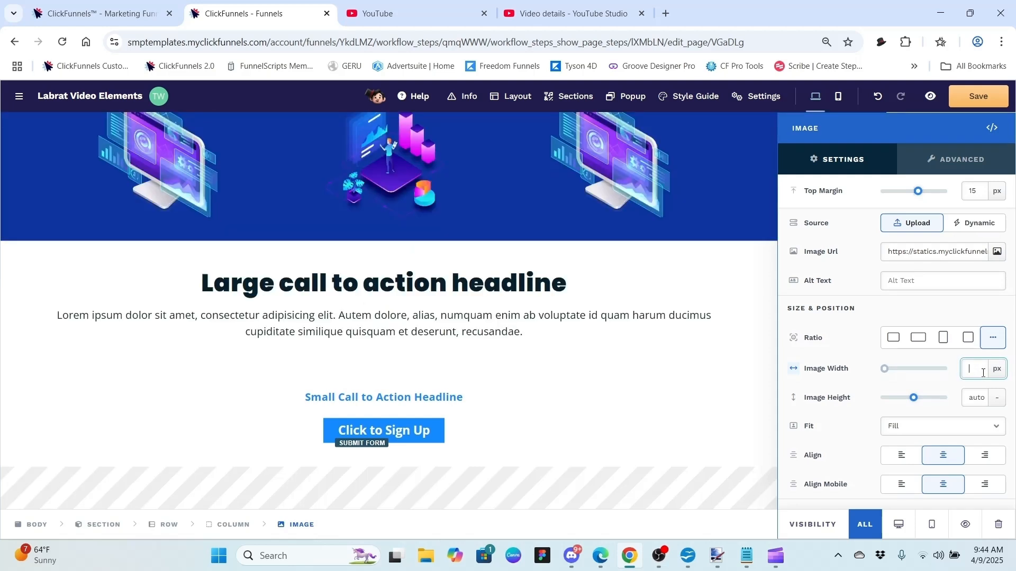
{"action": "type", "text": "400"}
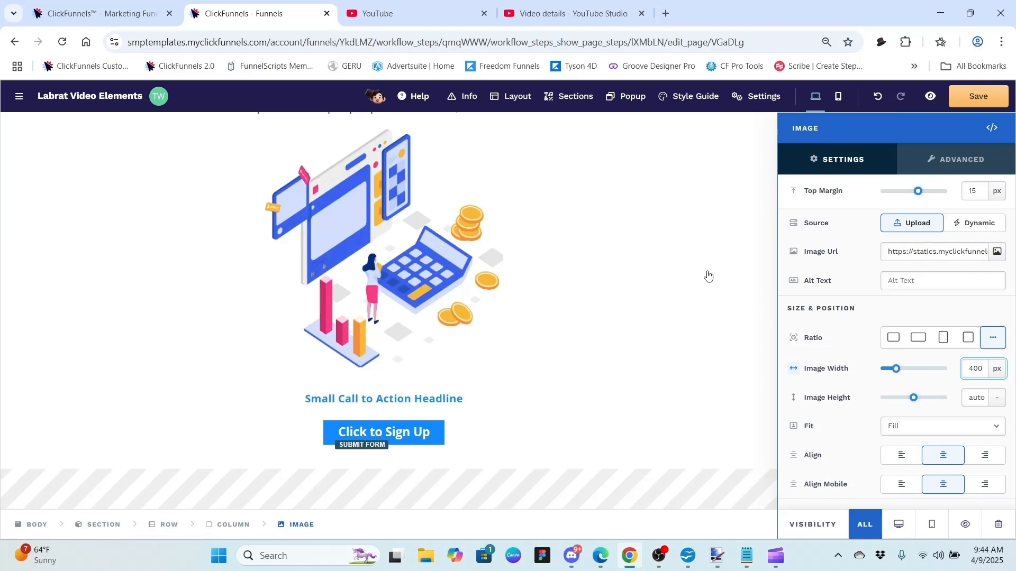
{"action": "left_click", "coordinate": [707, 276]}
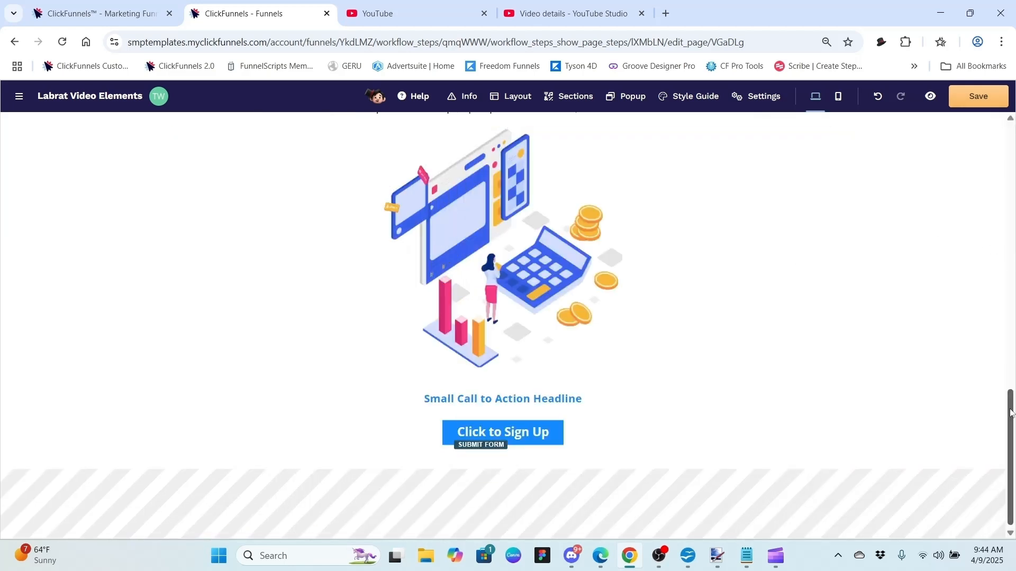
{"action": "left_click_drag", "start_coordinate": [1008, 415], "coordinate": [1007, 387]}
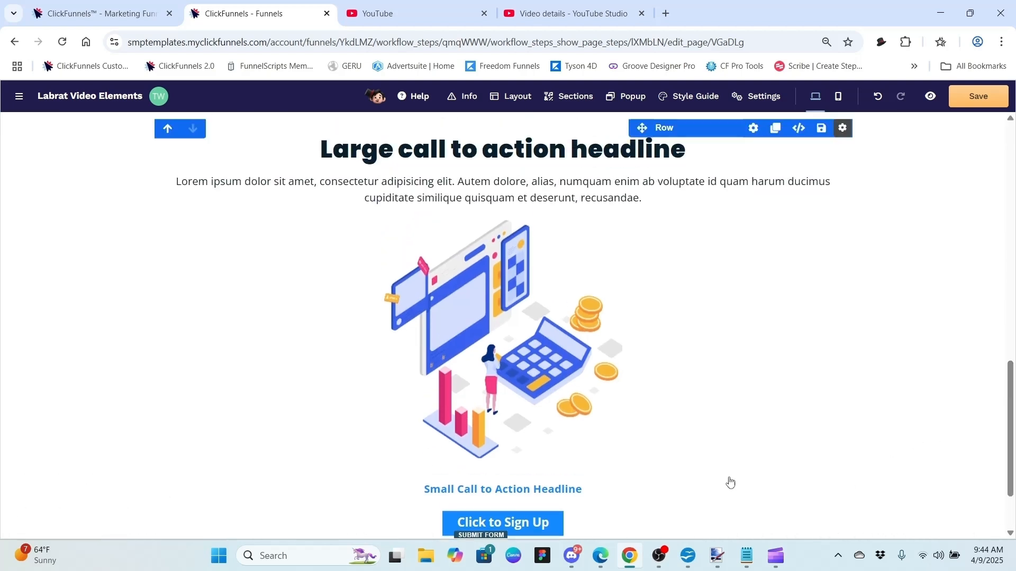
{"action": "left_click", "coordinate": [714, 245]}
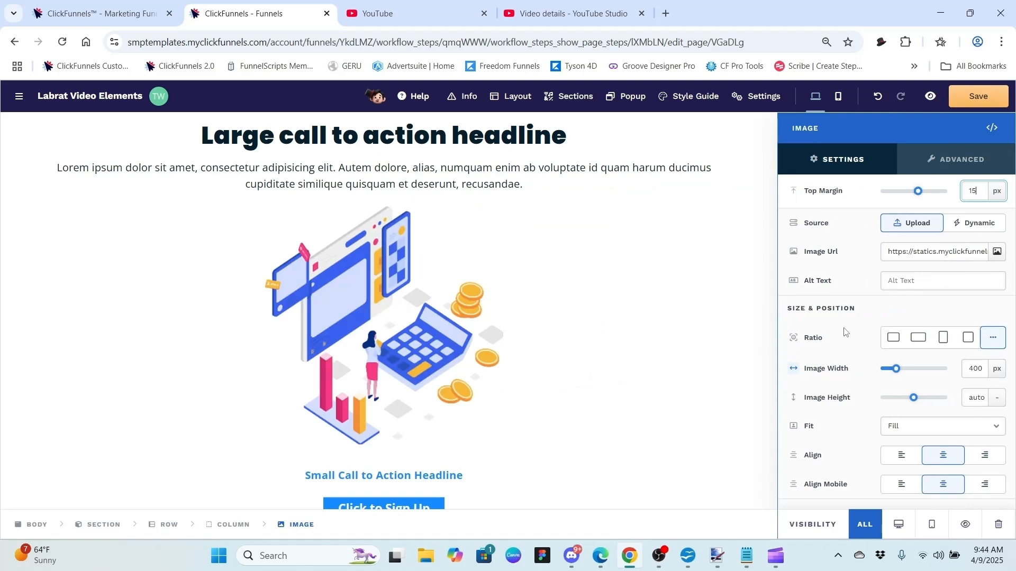
{"action": "left_click", "coordinate": [845, 332]}
{"action": "left_click", "coordinate": [999, 398]}
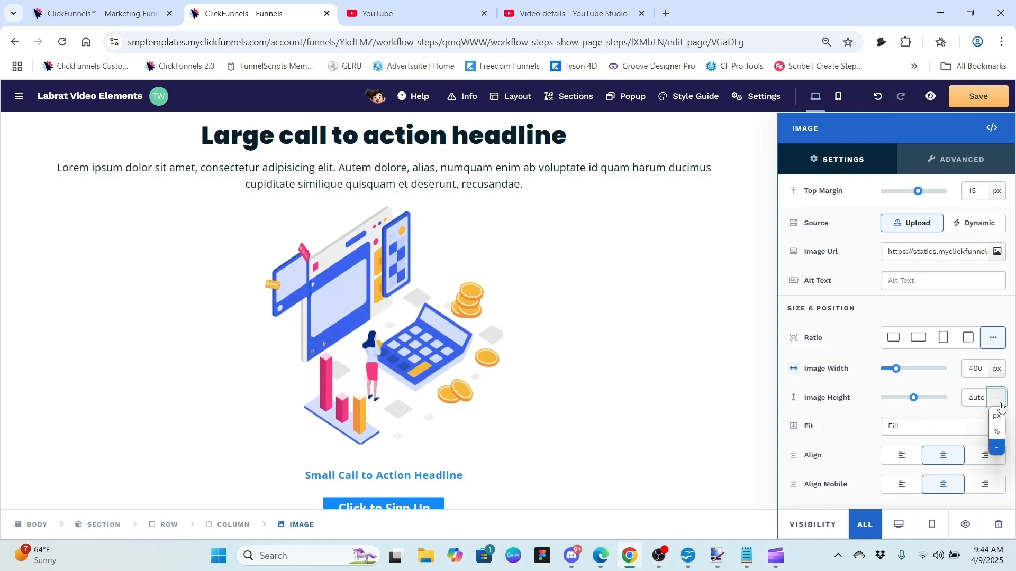
{"action": "left_click", "coordinate": [999, 433]}
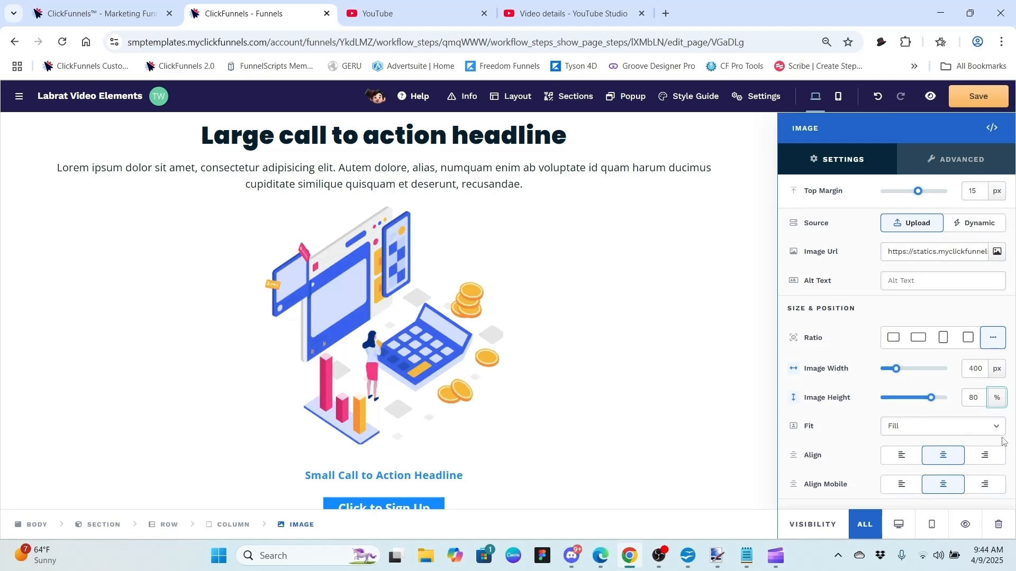
{"action": "left_click", "coordinate": [927, 398]}
{"action": "mouse_move", "coordinate": [928, 400]}
{"action": "left_mouse_down"}
{"action": "mouse_move", "coordinate": [878, 398]}
{"action": "mouse_move", "coordinate": [949, 405]}
{"action": "mouse_move", "coordinate": [931, 402]}
{"action": "left_mouse_up"}
{"action": "left_click_drag", "start_coordinate": [932, 401], "coordinate": [931, 401]}
{"action": "left_click", "coordinate": [995, 400]}
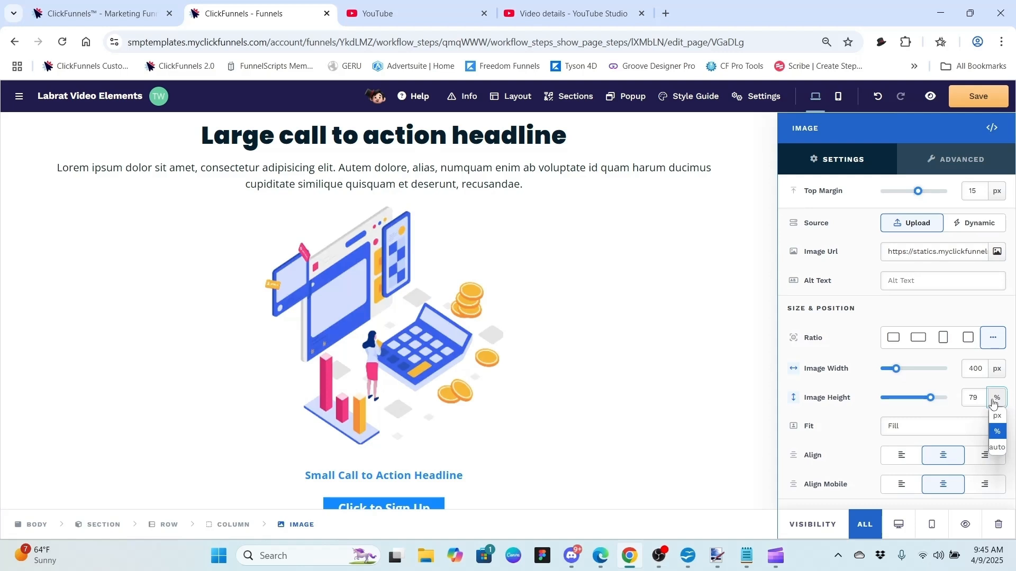
{"action": "left_click", "coordinate": [996, 416]}
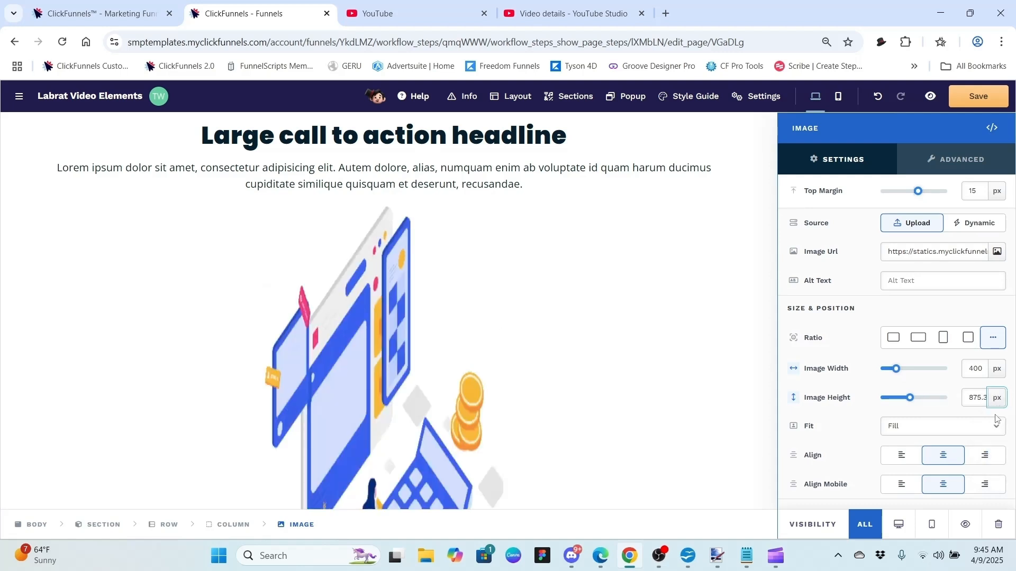
{"action": "left_click", "coordinate": [910, 400]}
{"action": "left_click_drag", "start_coordinate": [910, 401], "coordinate": [898, 401]}
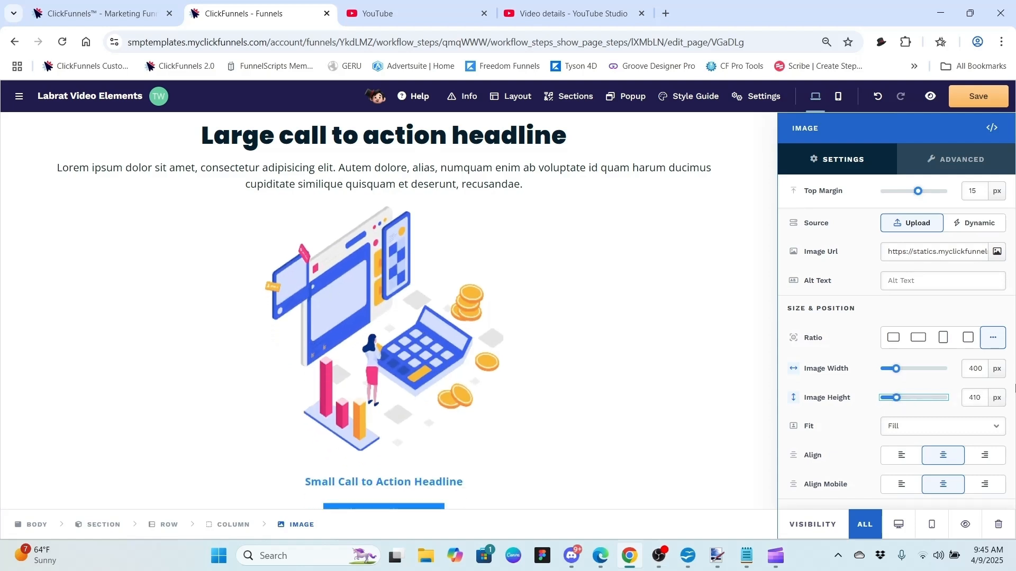
{"action": "left_click", "coordinate": [985, 395]}
{"action": "key", "text": "BackSpace"}
{"action": "key", "text": "BackSpace"}
{"action": "type", "text": "00"}
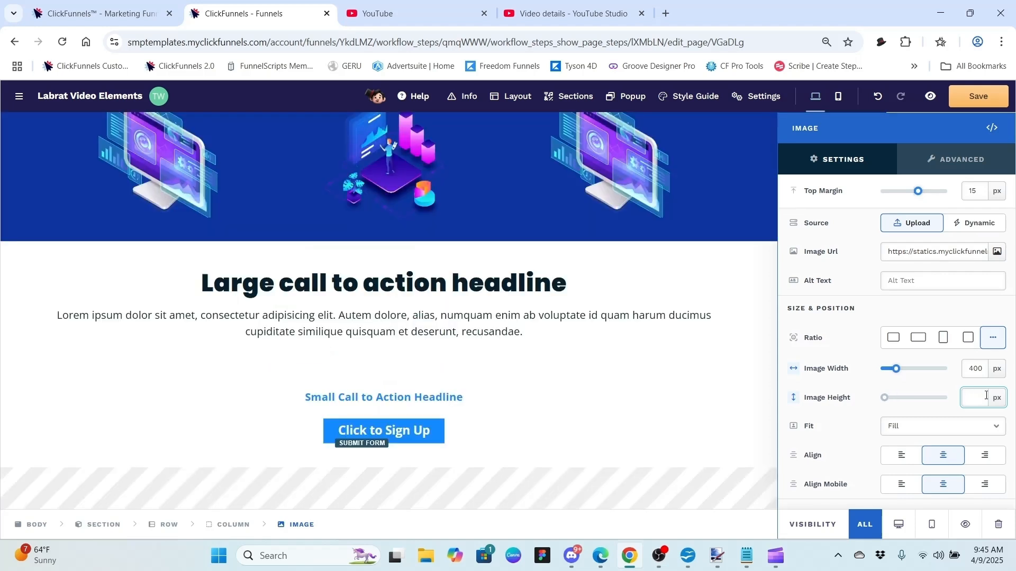
{"action": "key", "text": "BackSpace"}
{"action": "type", "text": "20"}
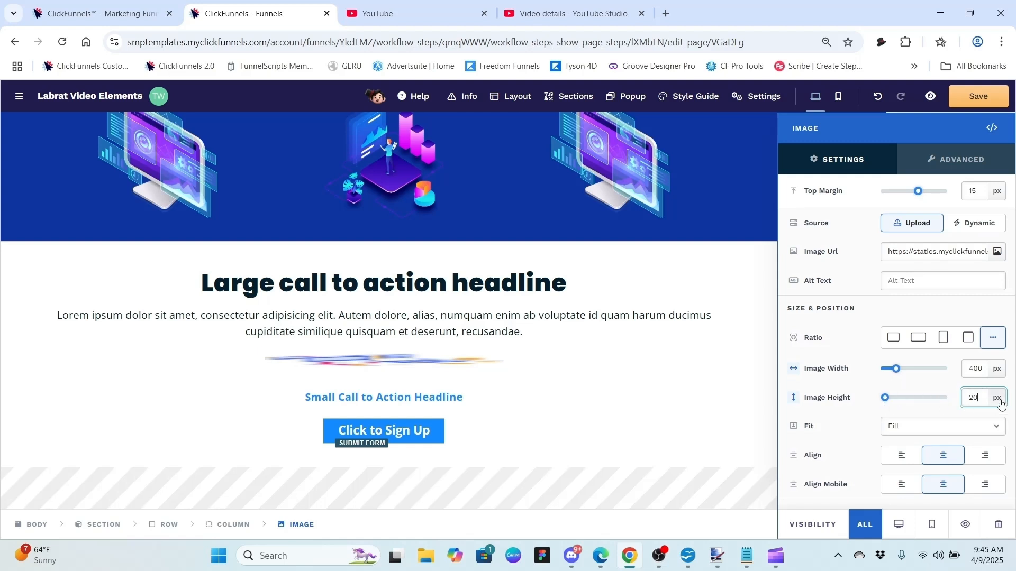
{"action": "left_click", "coordinate": [1000, 404]}
{"action": "left_click", "coordinate": [1003, 455]}
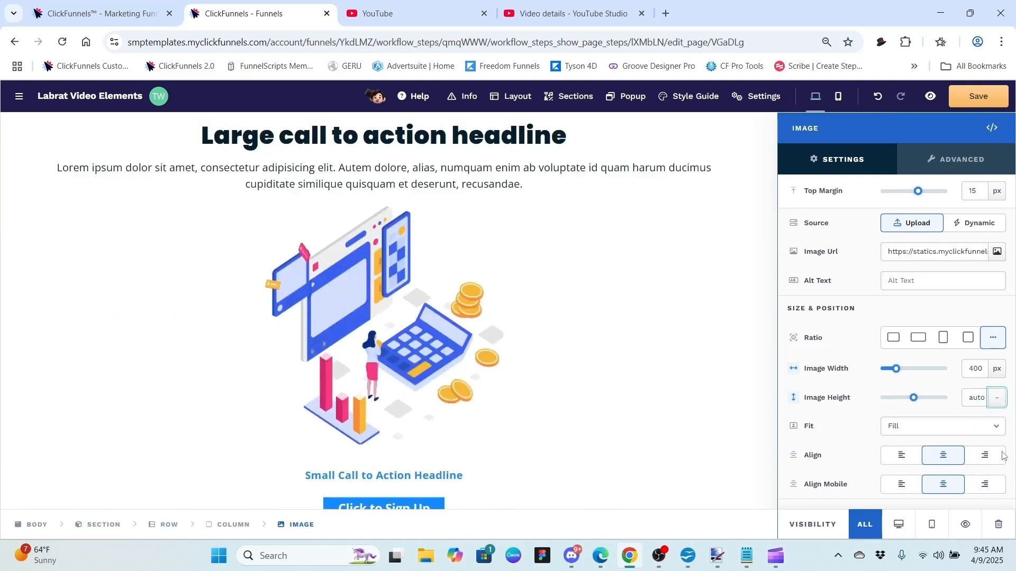